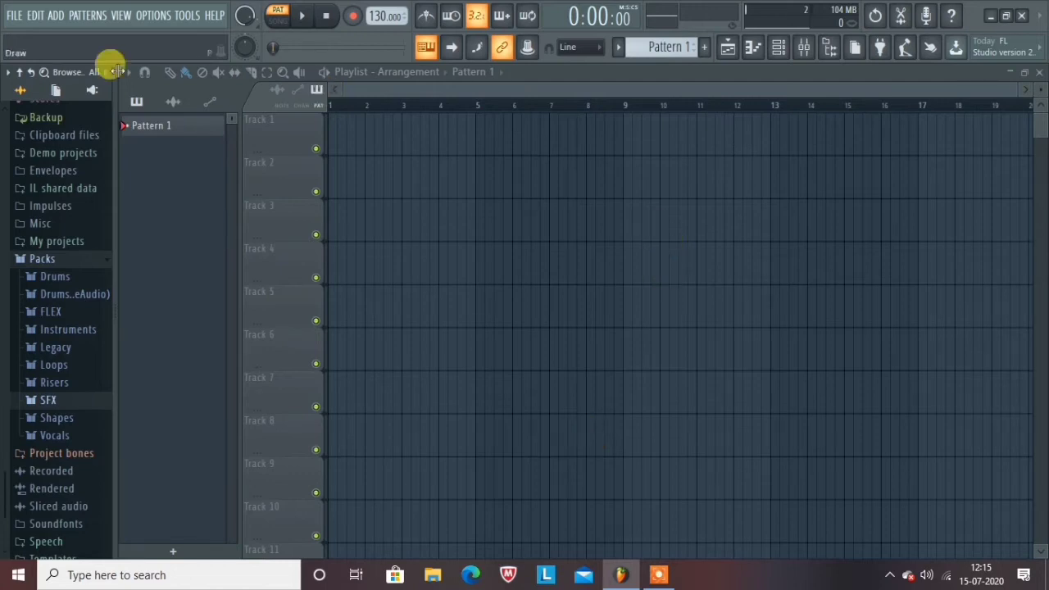
Search the browser for "video", add Fruity Video Player to the channel rack, and reposition its window.
click(45, 74)
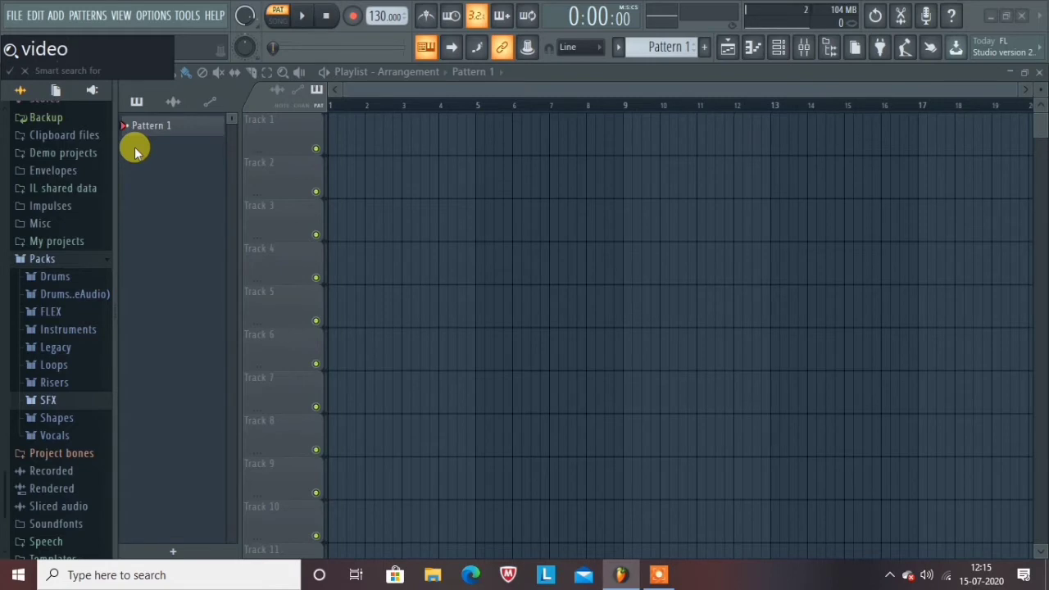
key(Return)
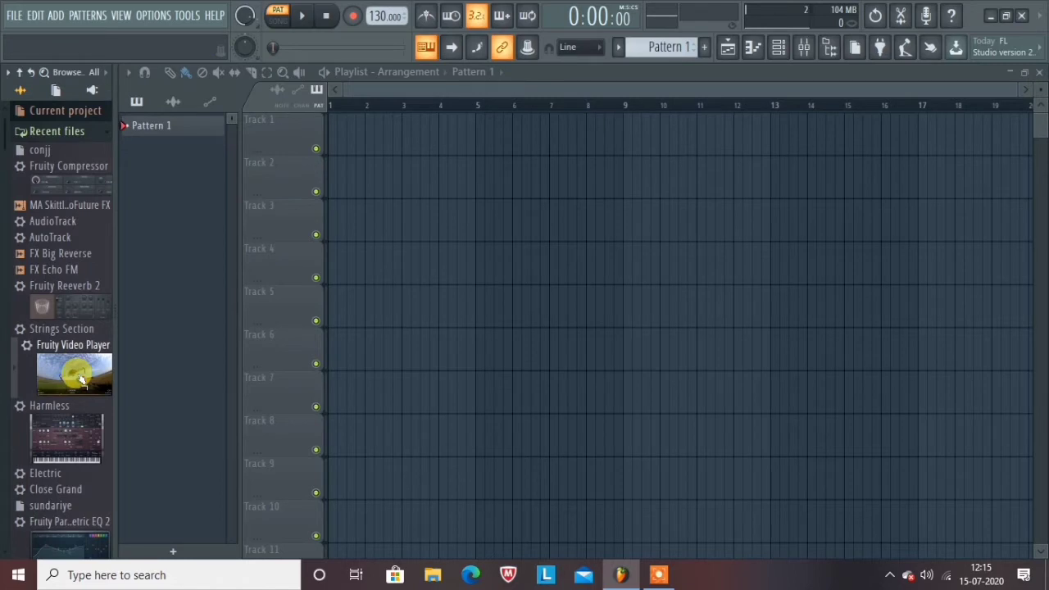
drag(81, 380, 229, 202)
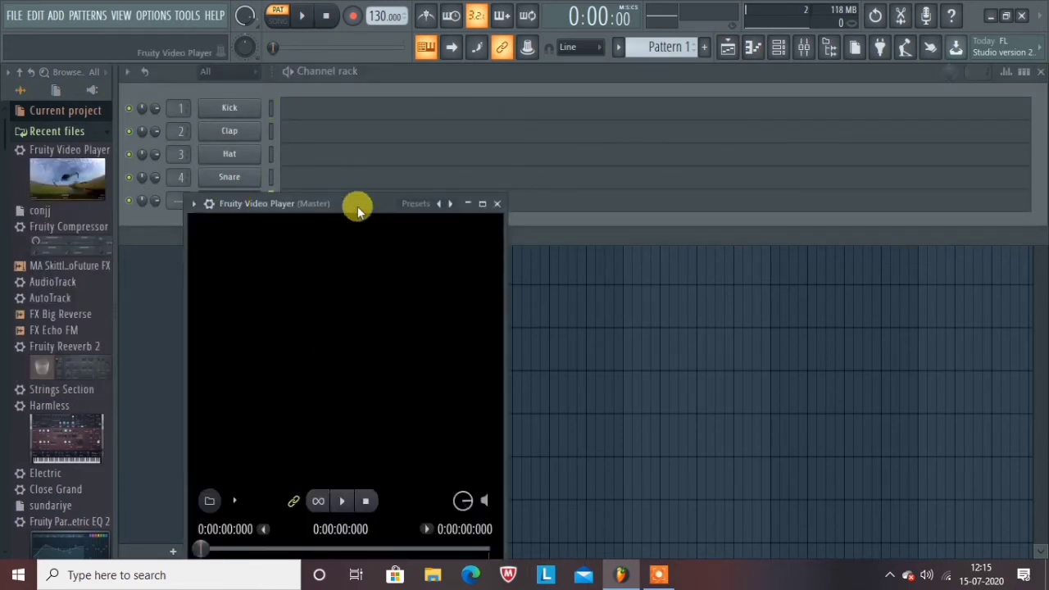
drag(363, 203, 494, 112)
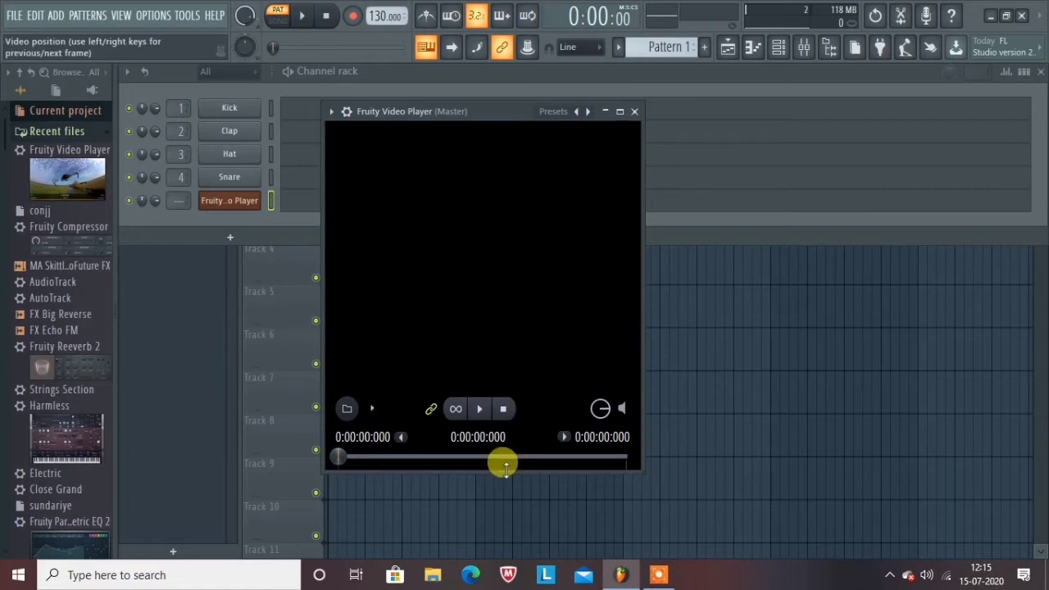
Load the "Conjuring 2 Nun Scene - Sound Design Project" video from the Downloads folder into the video player.
click(346, 408)
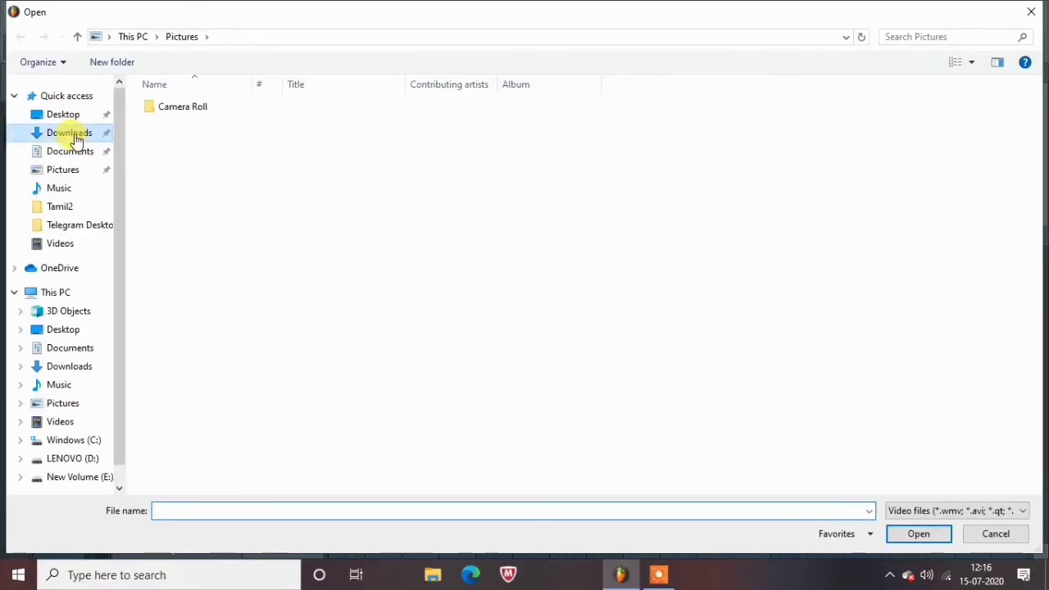
click(72, 135)
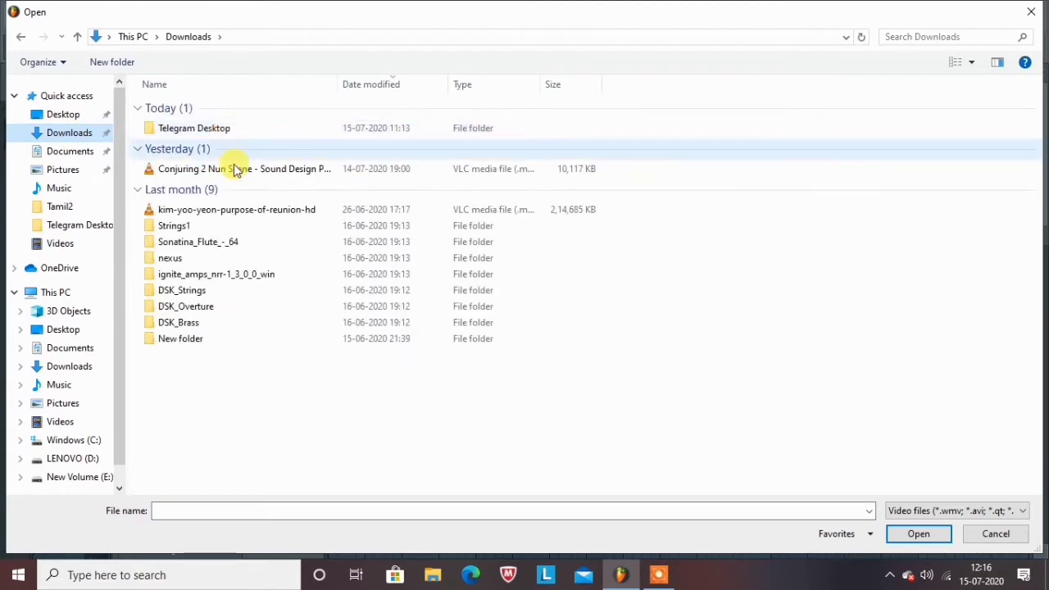
double_click(233, 169)
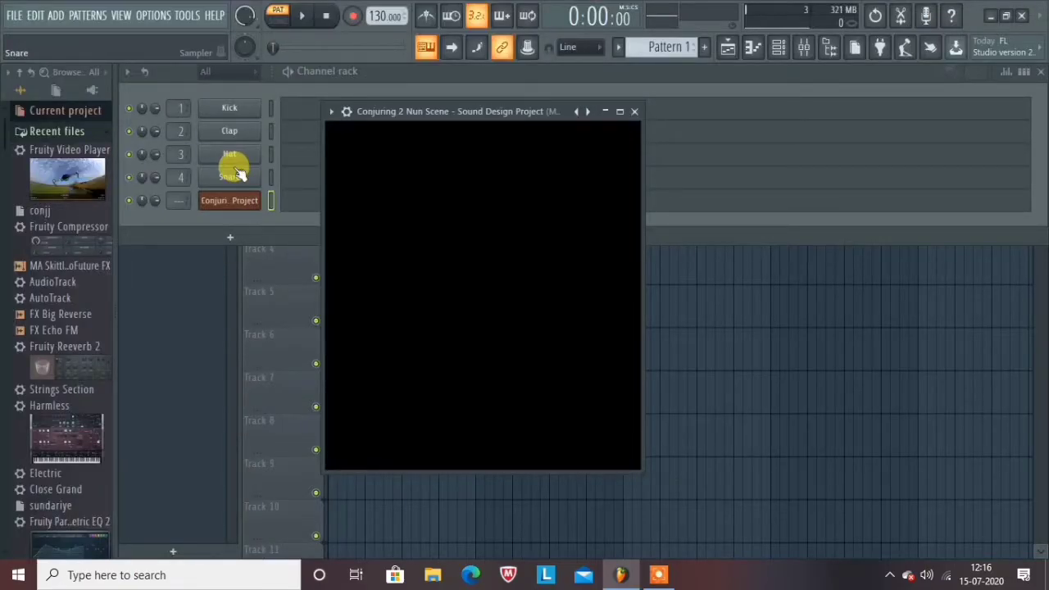
mouse_move(403, 293)
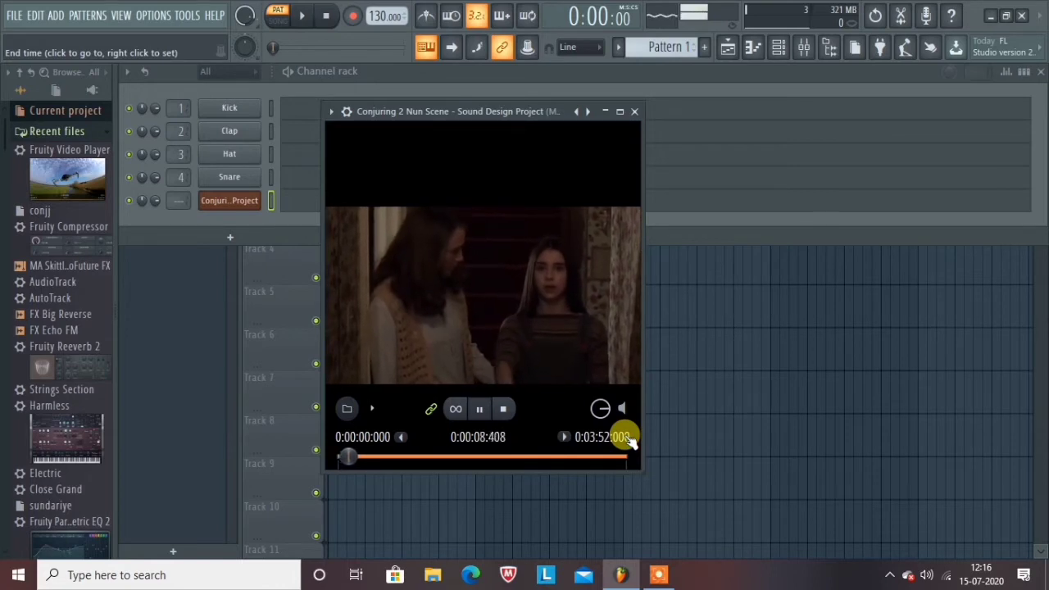
Restart the video from the beginning, lower its volume during playback, and stop it.
click(505, 410)
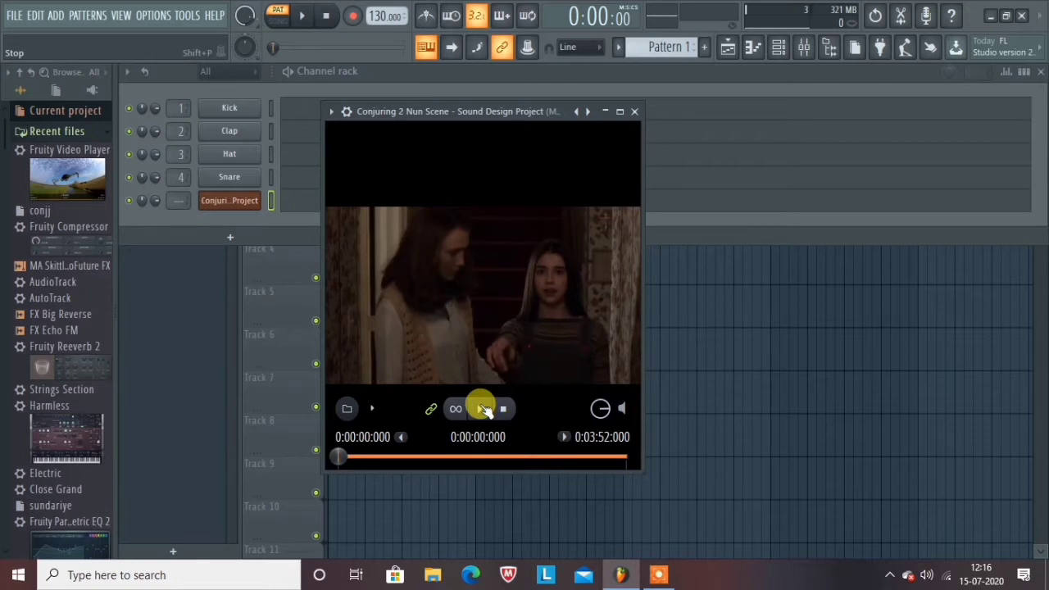
click(483, 408)
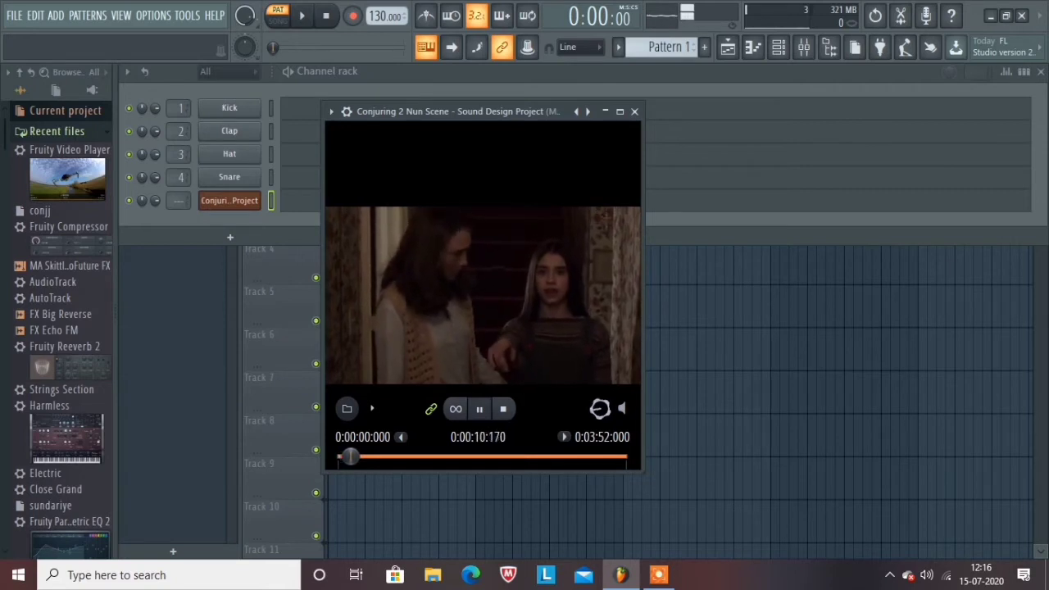
click(501, 410)
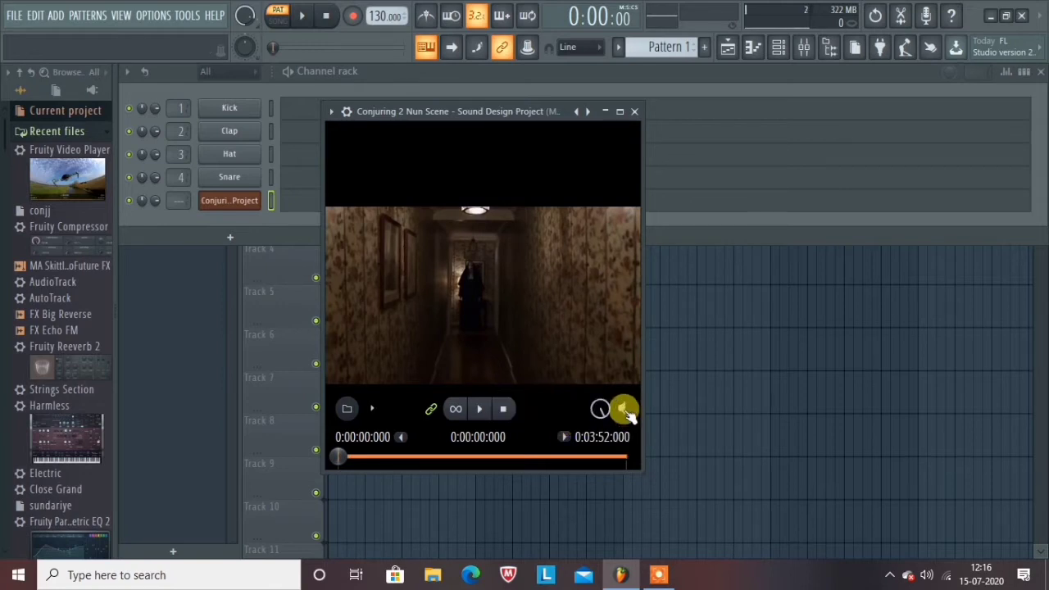
Play the video while toggling its sound mute, leave it muted, and stop playback.
click(479, 409)
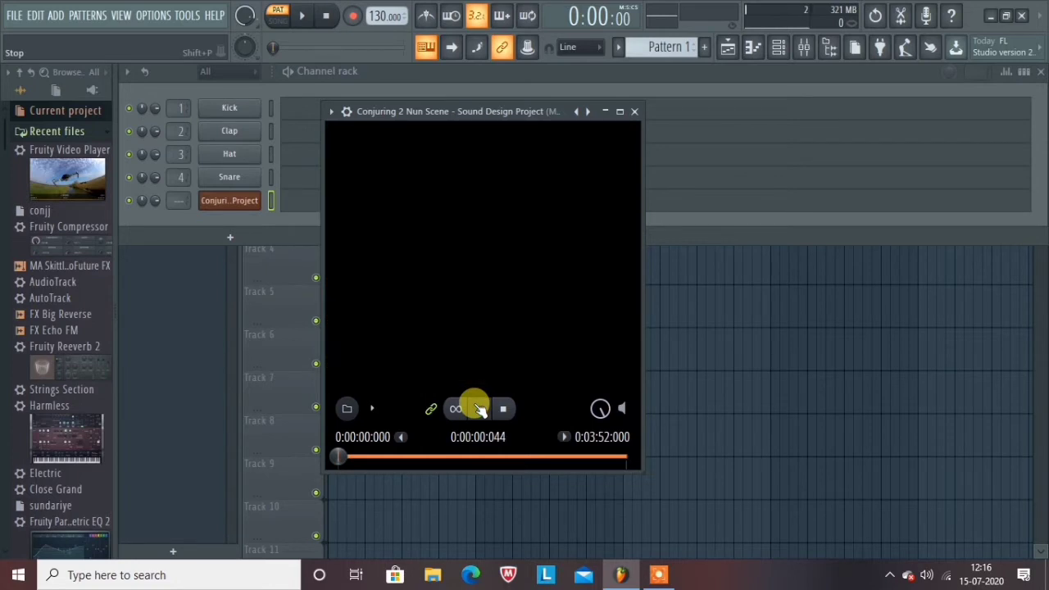
click(626, 410)
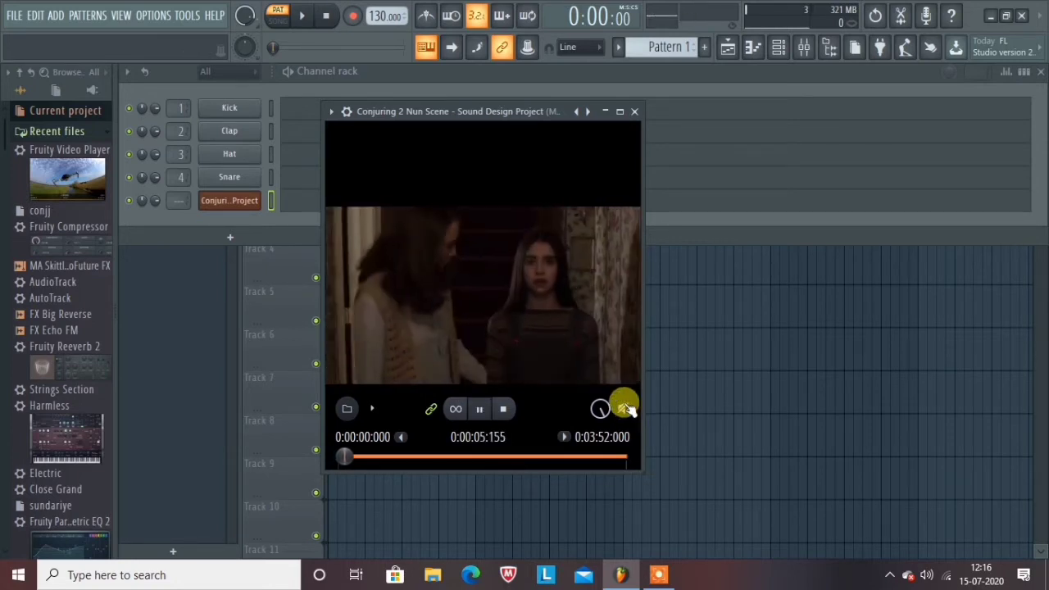
click(626, 410)
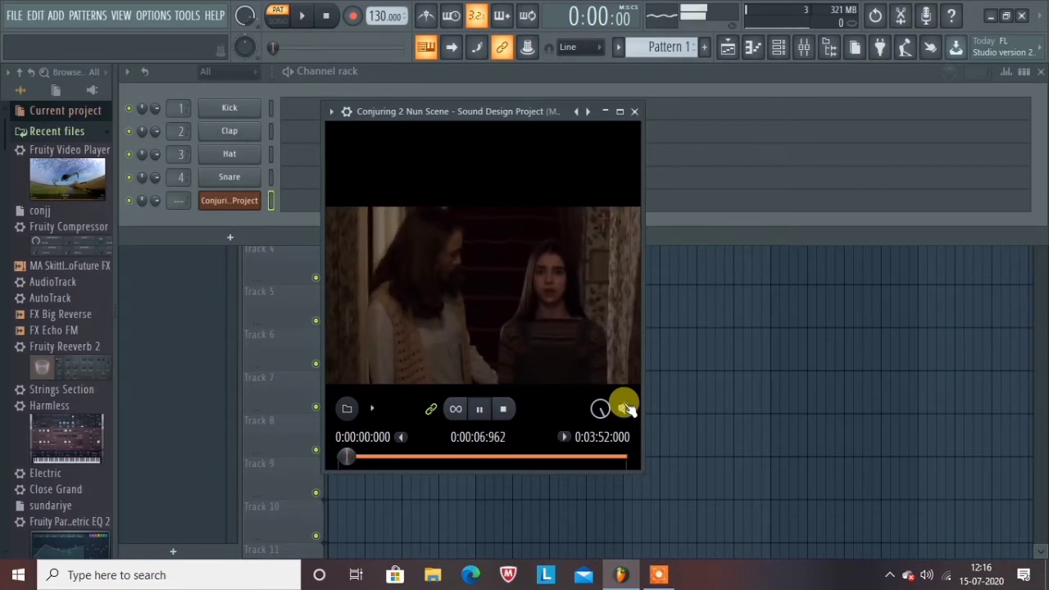
click(623, 408)
click(504, 409)
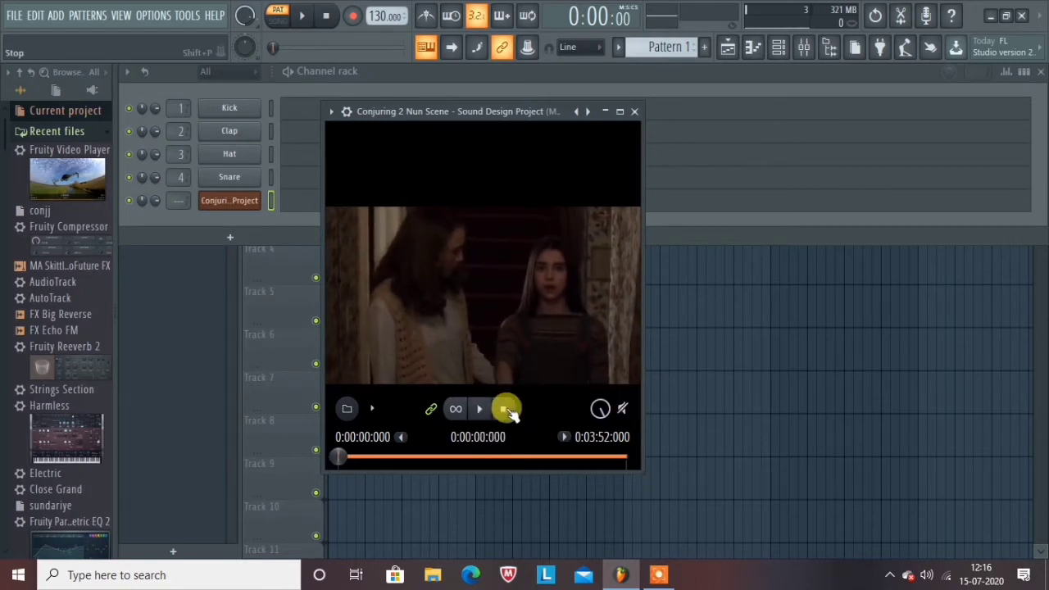
During video playback, disable the player's Enable audio option, re-enable it, and stop the video.
click(376, 410)
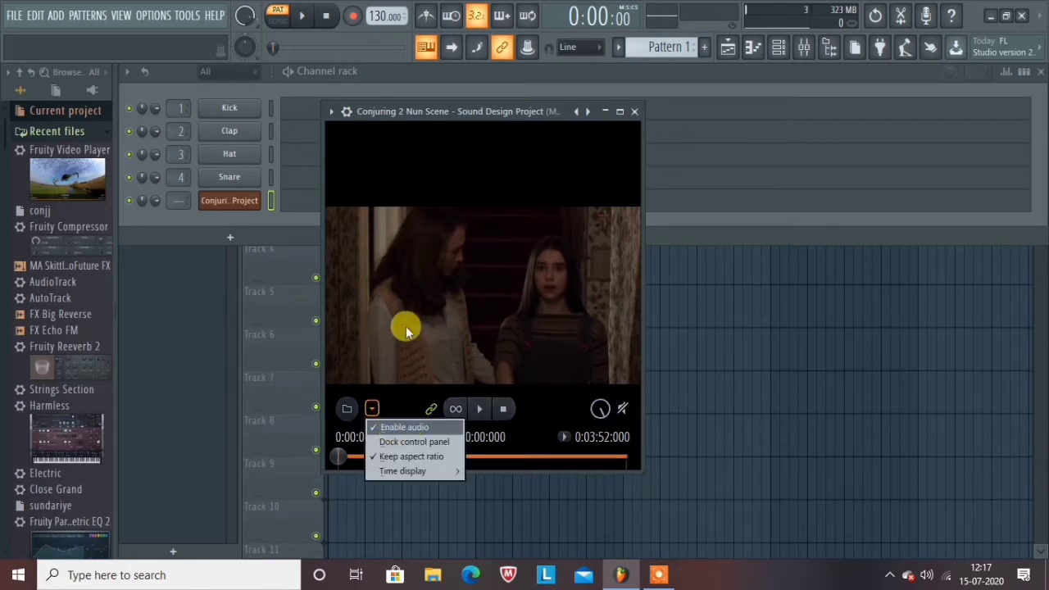
click(480, 412)
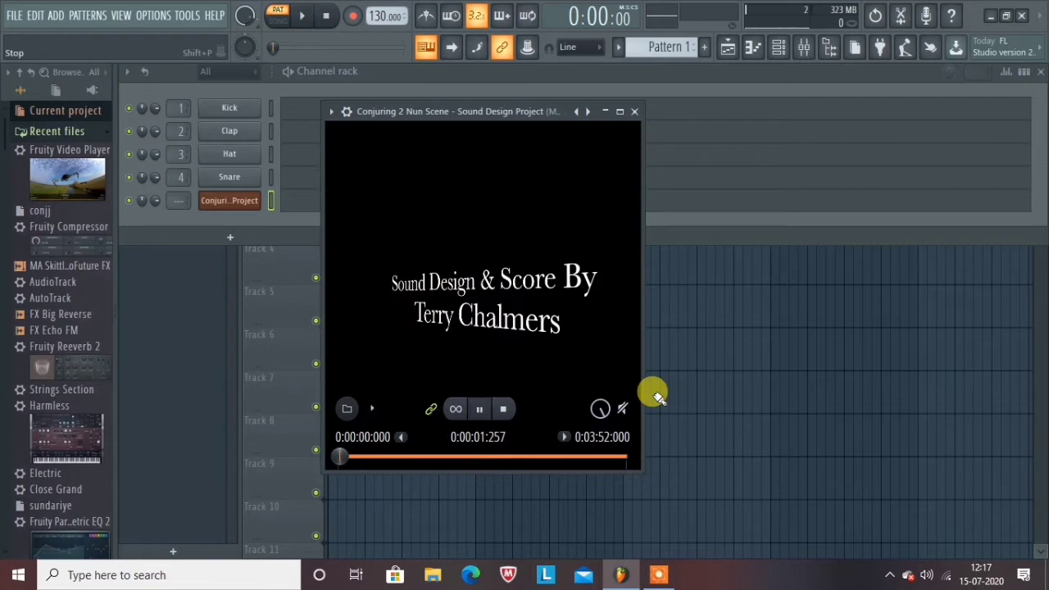
click(375, 412)
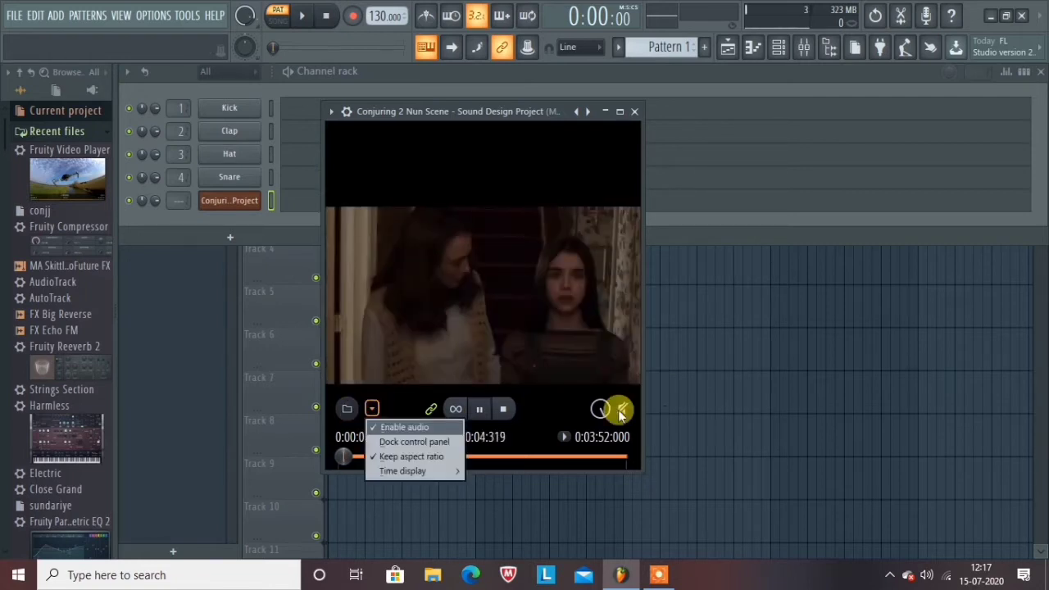
click(392, 430)
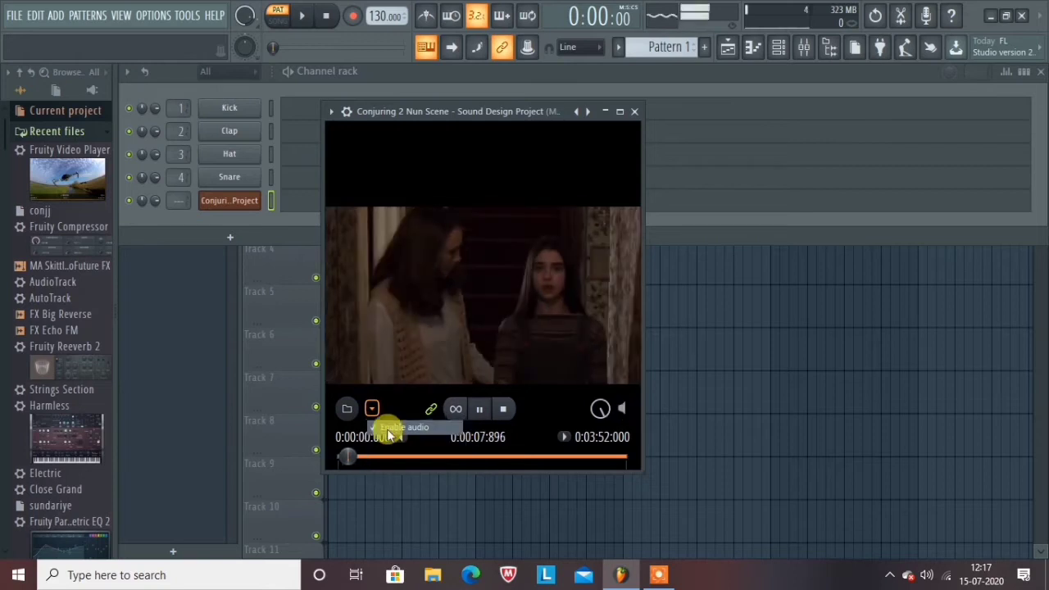
click(372, 408)
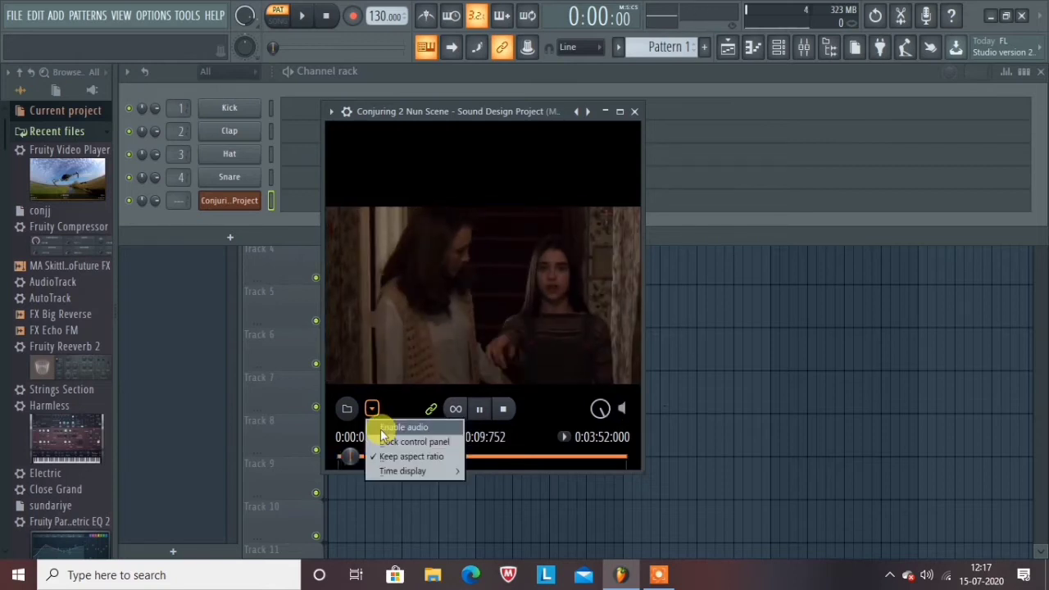
click(383, 430)
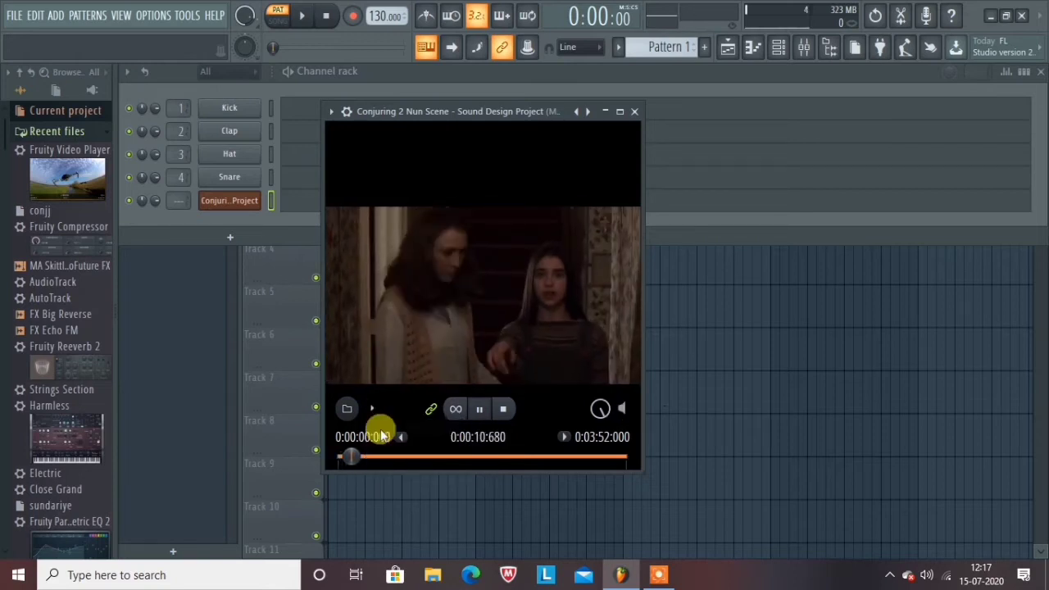
click(481, 410)
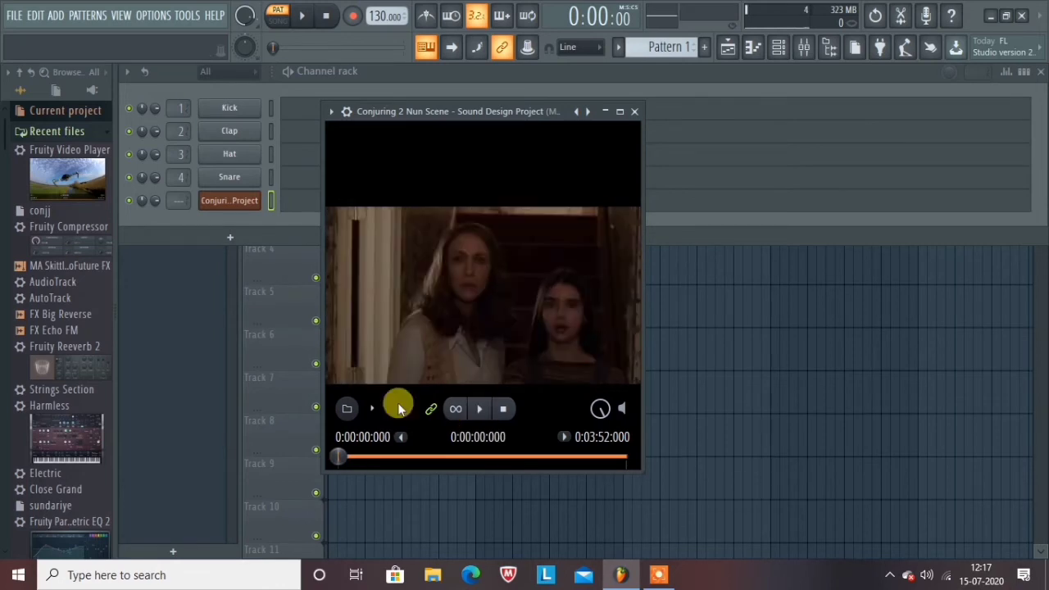
Enable the Dock control panel option for the video player and resize its window.
click(382, 410)
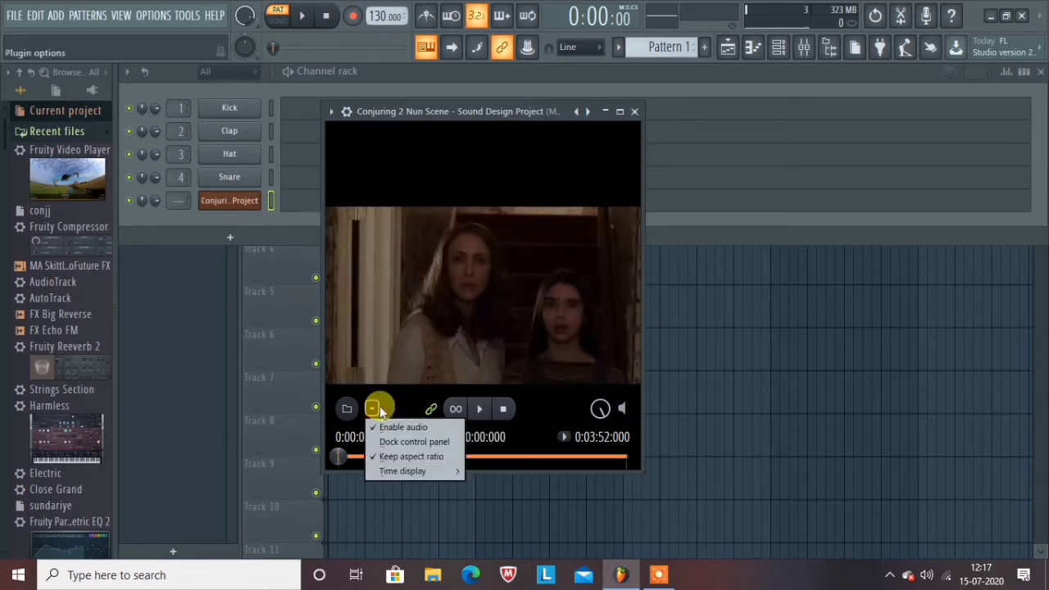
click(455, 443)
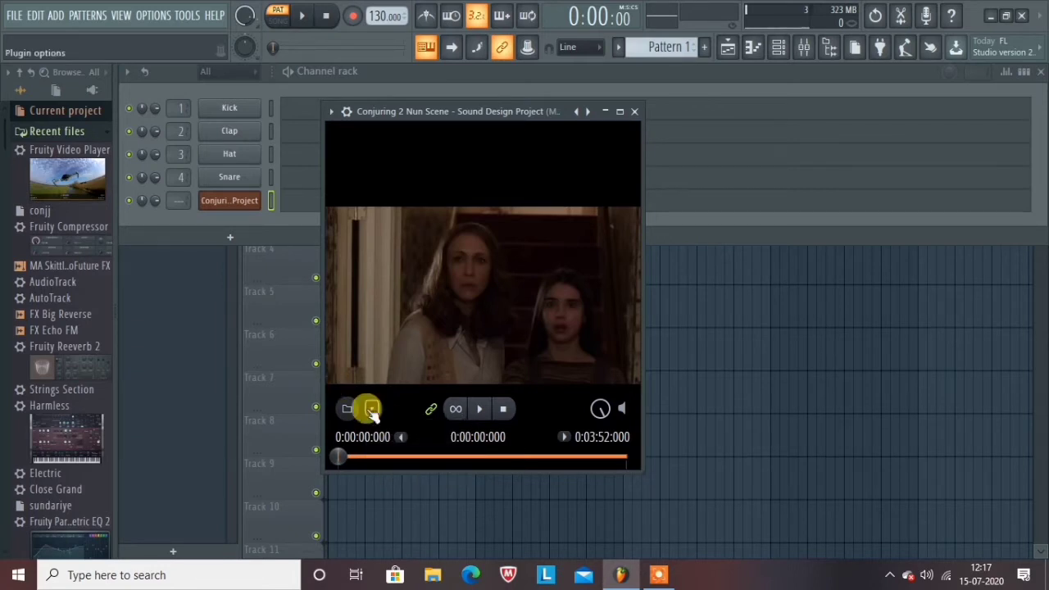
click(373, 409)
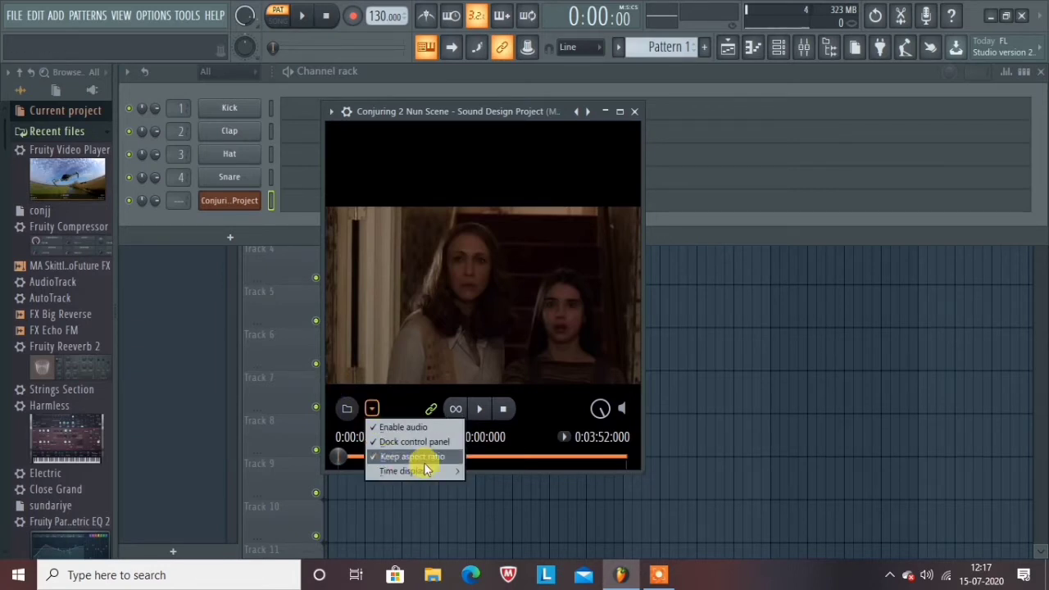
click(639, 470)
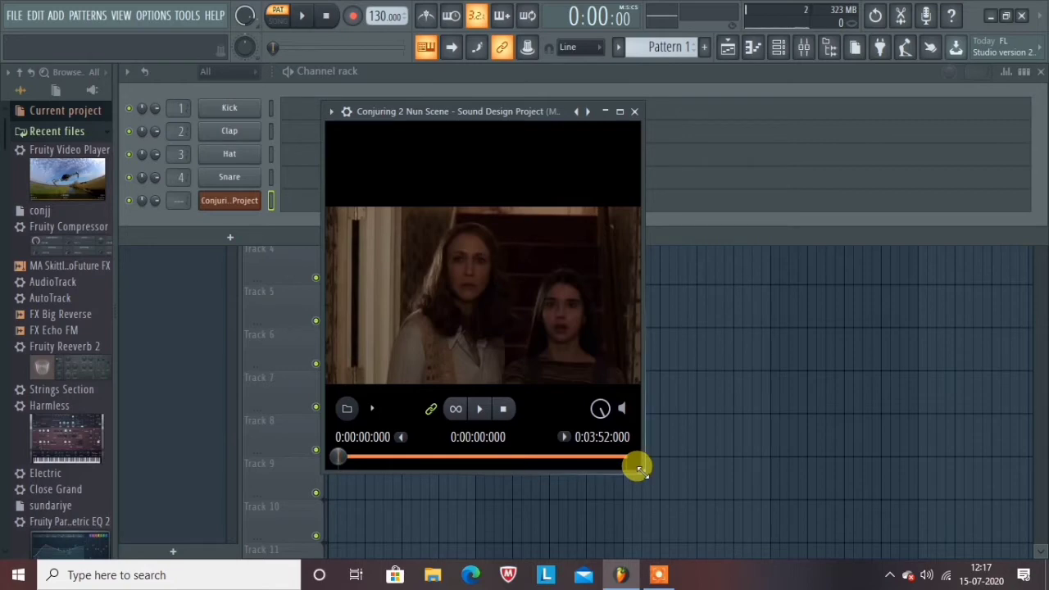
drag(638, 469, 720, 466)
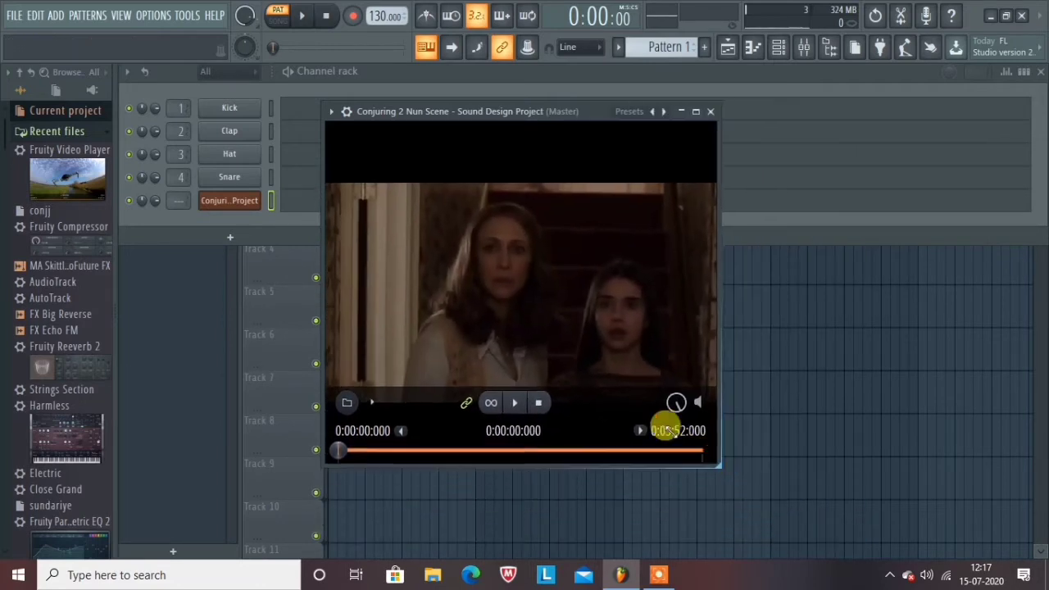
drag(667, 428, 653, 417)
Disable the Keep aspect ratio option and resize the video player window so the picture stretches to fit.
click(373, 360)
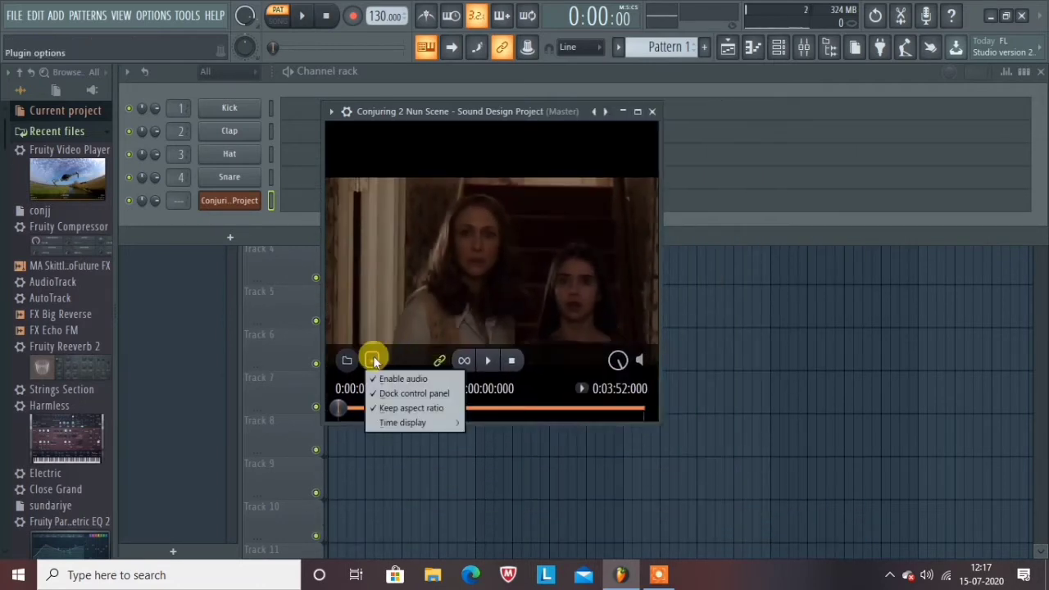
click(389, 399)
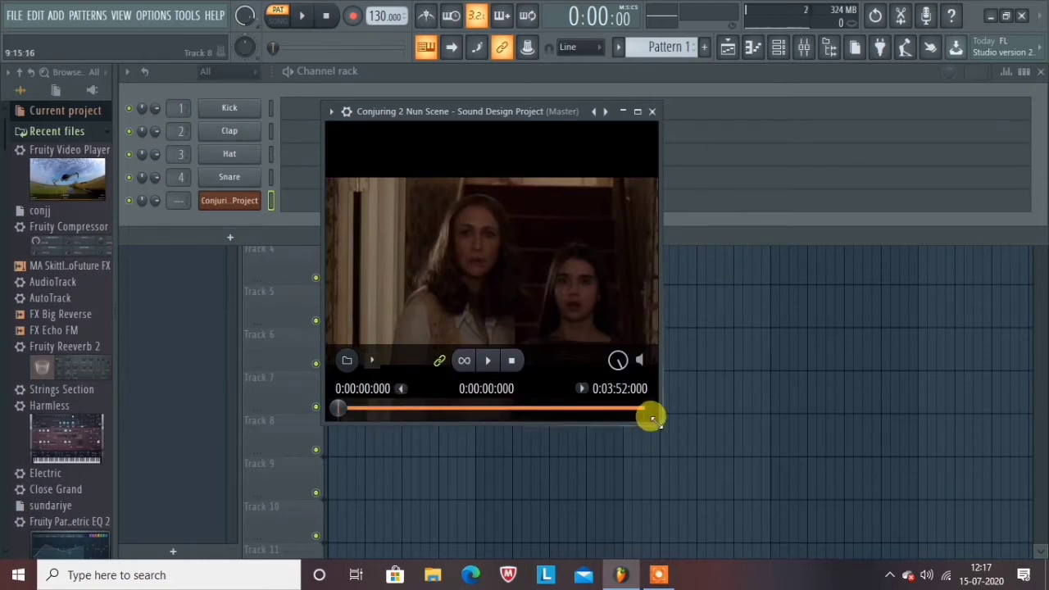
drag(651, 416, 820, 563)
drag(687, 445, 656, 446)
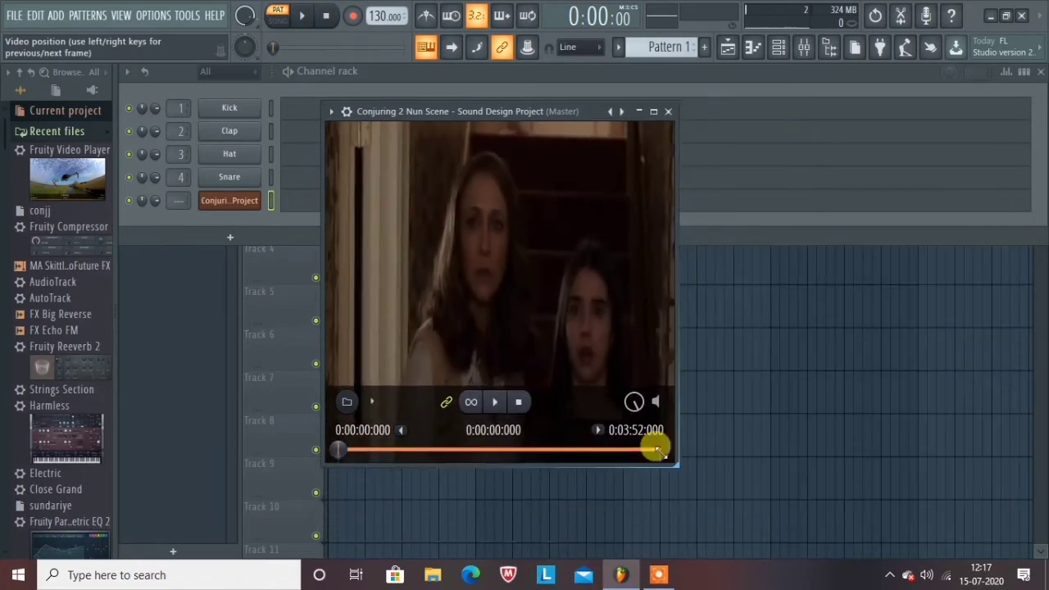
Set the video player's time display to Hours:Minutes:Seconds:Ms.
click(374, 388)
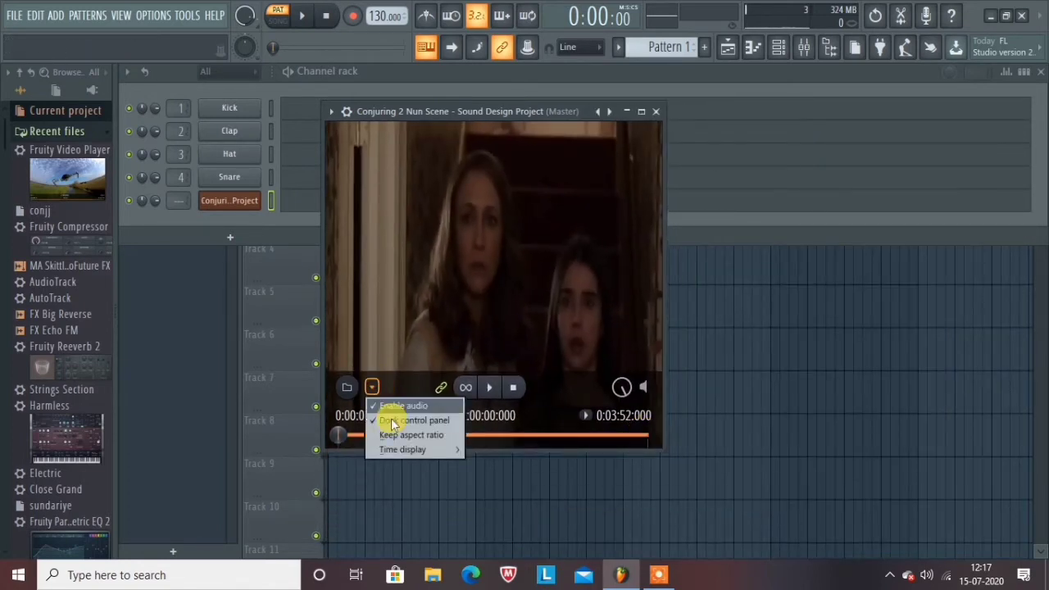
mouse_move(409, 449)
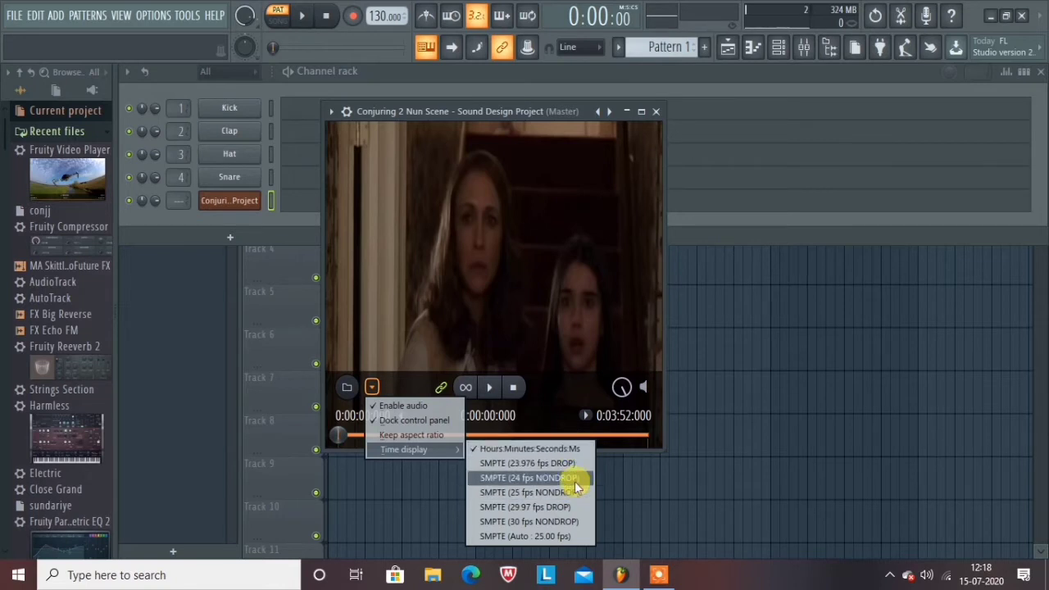
click(572, 450)
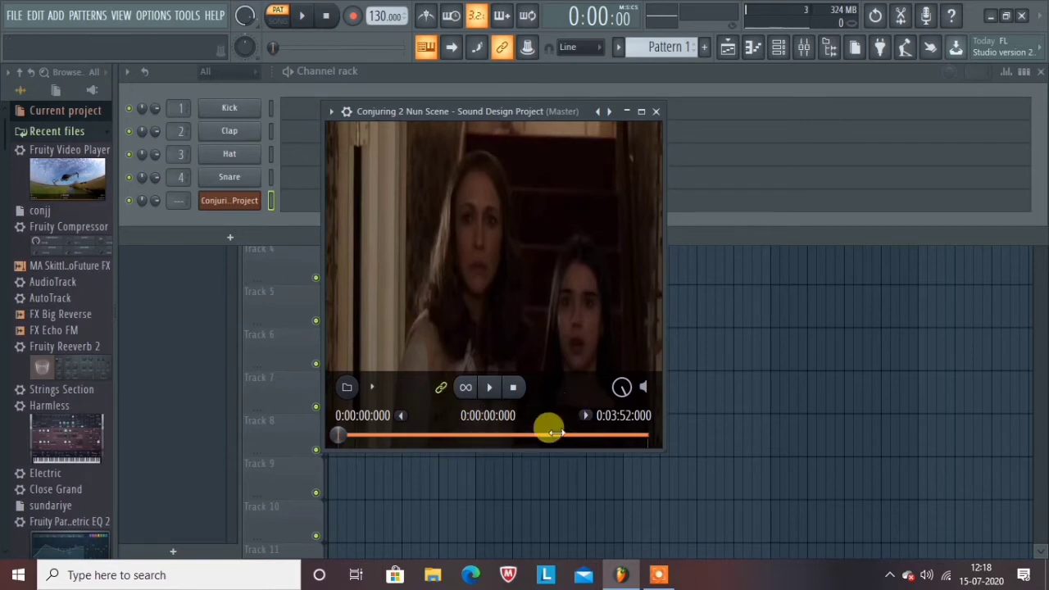
Play the video briefly with the current display settings and stop it.
click(492, 388)
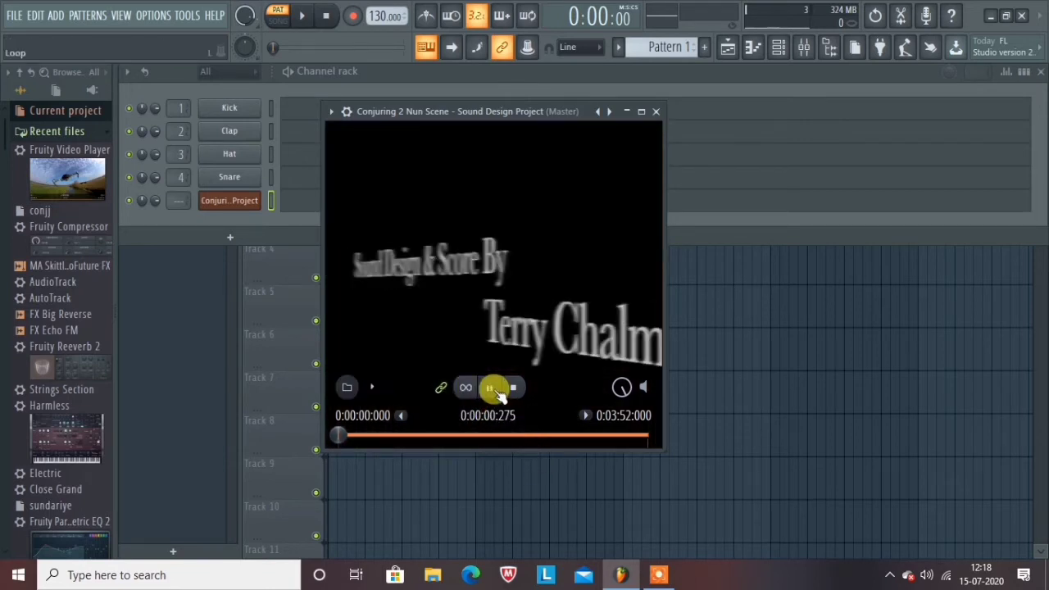
click(513, 388)
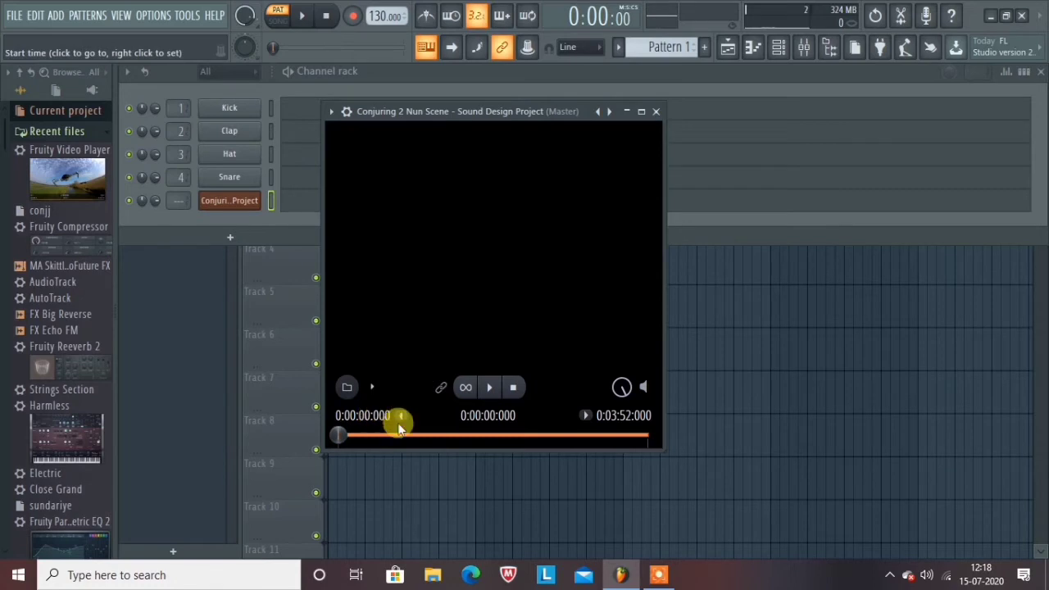
Play the video a few seconds, set the paused position 0:00:03:119 as its start time, and play on briefly.
click(489, 388)
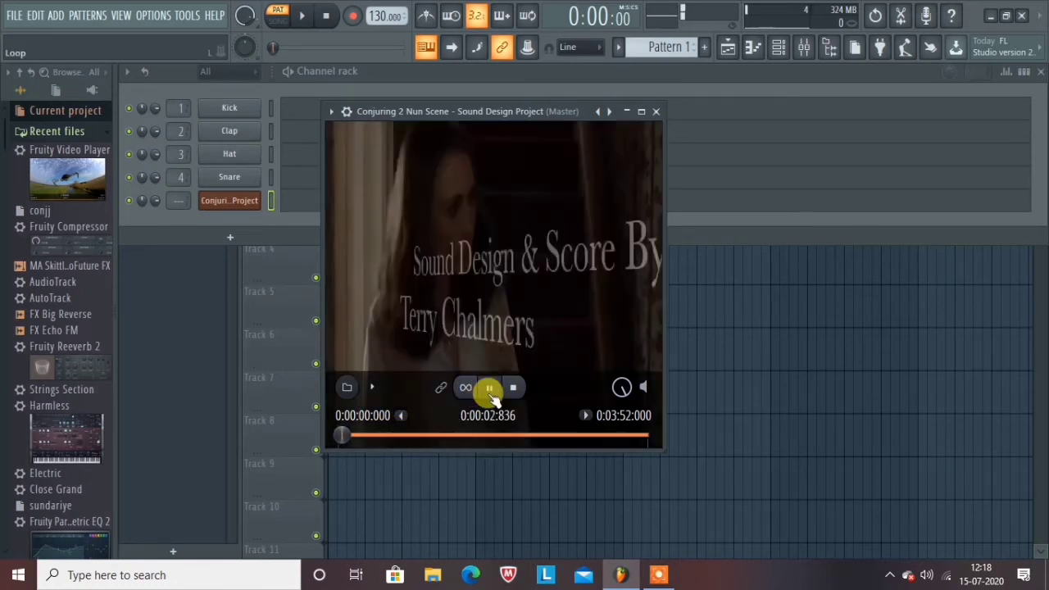
click(490, 388)
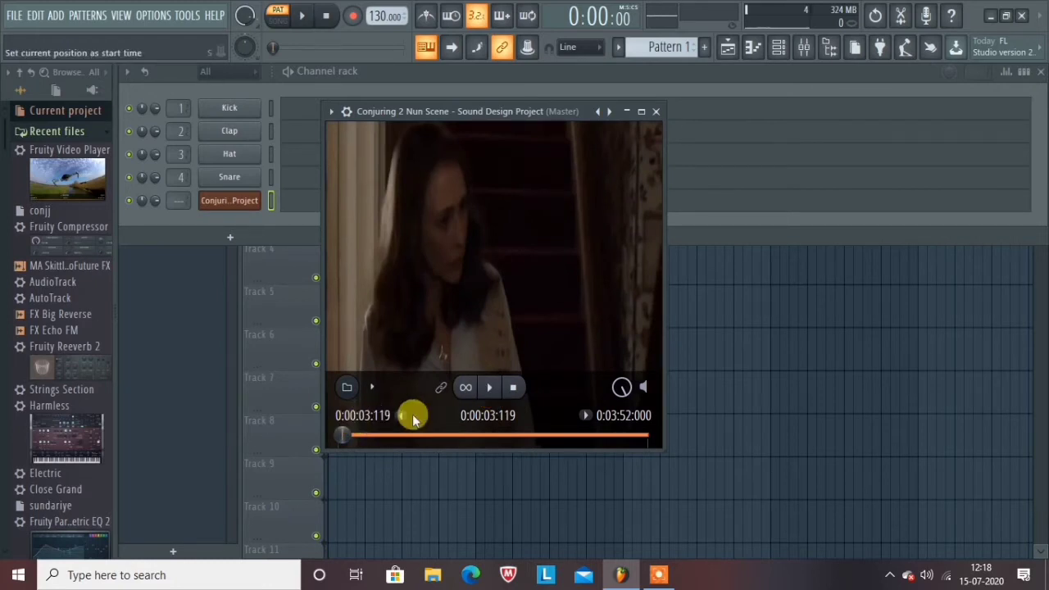
click(490, 390)
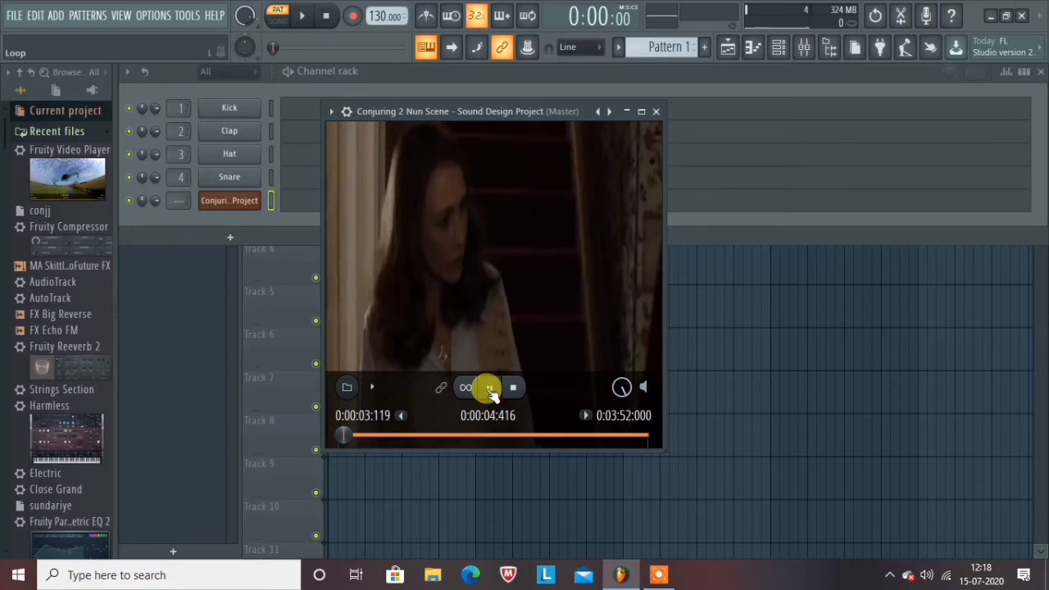
click(490, 389)
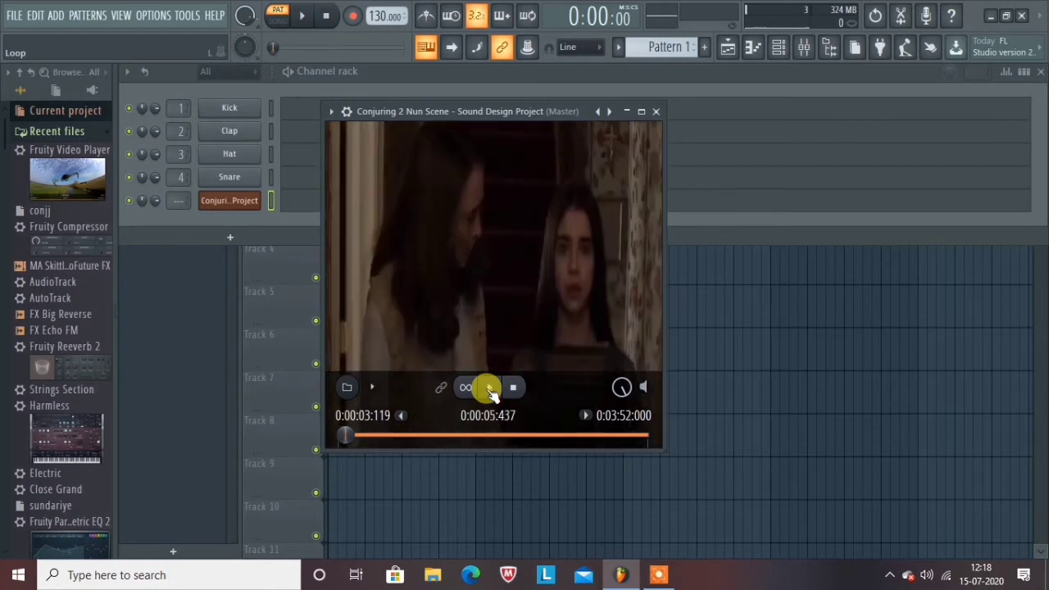
Move the video position to 0:00:12:241 and set it as the end time.
click(348, 440)
mouse_move(347, 436)
mouse_down()
mouse_move(540, 436)
mouse_move(353, 436)
mouse_up()
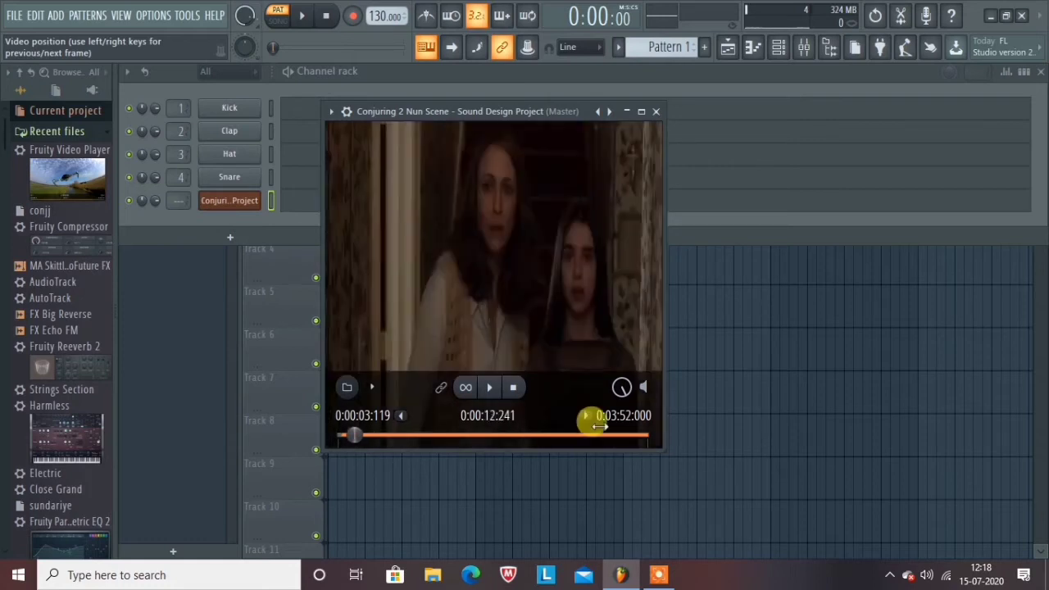
click(586, 417)
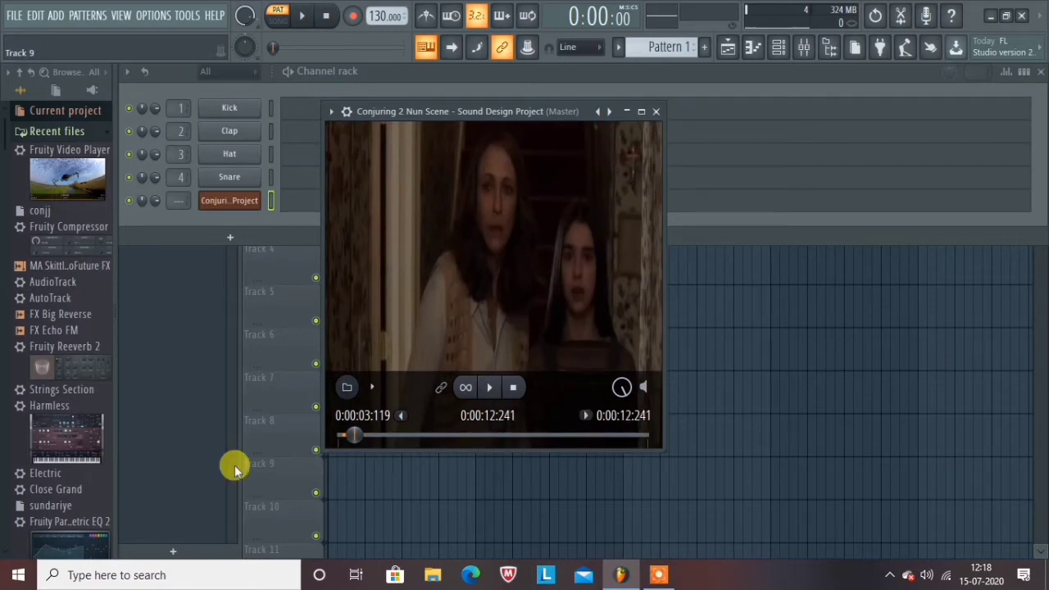
Play the video again with the new start and end times, then stop it.
click(491, 389)
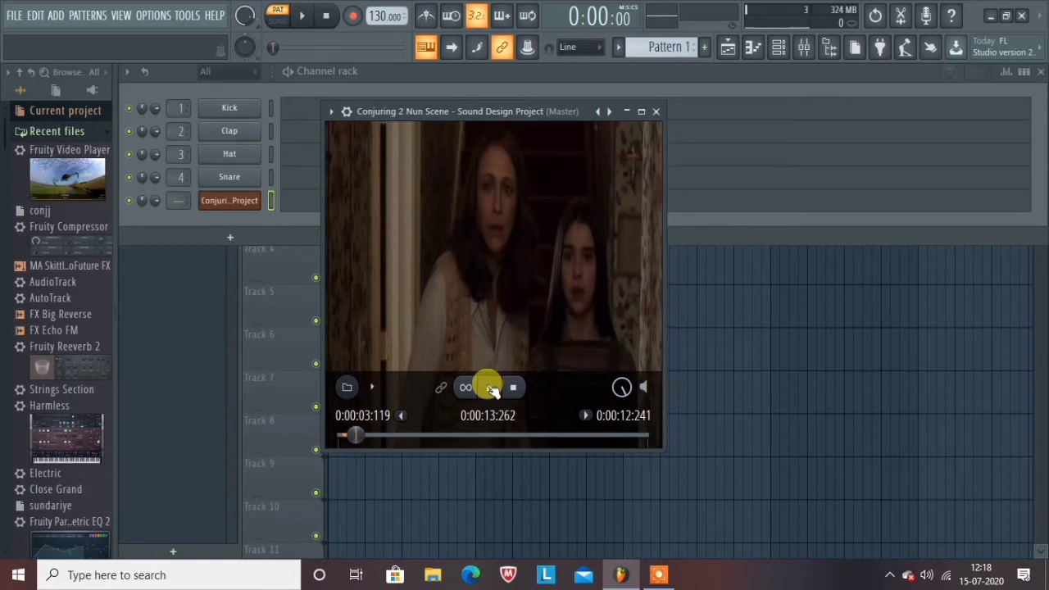
click(490, 389)
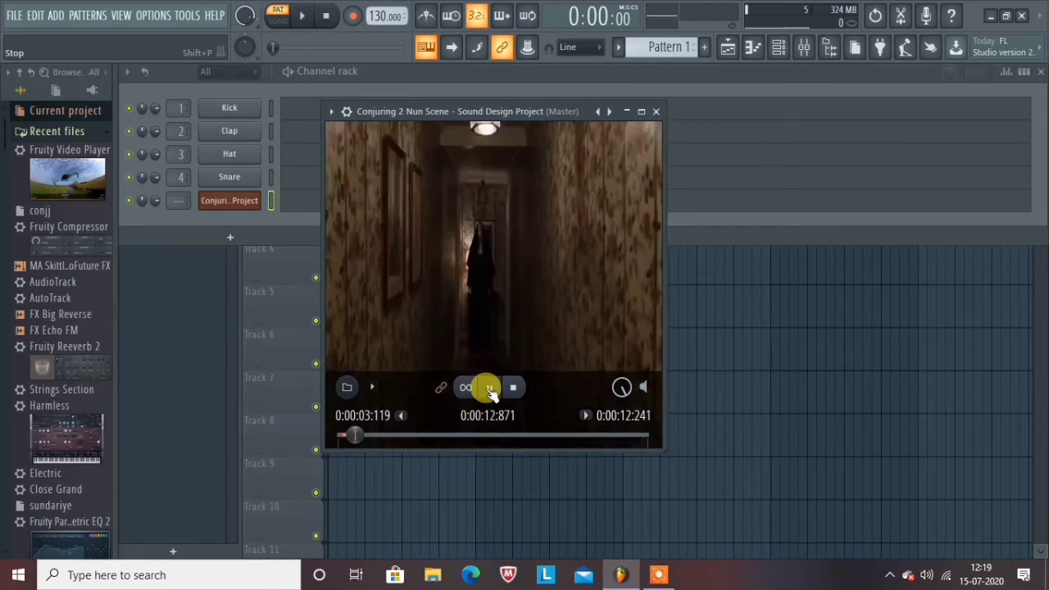
click(512, 389)
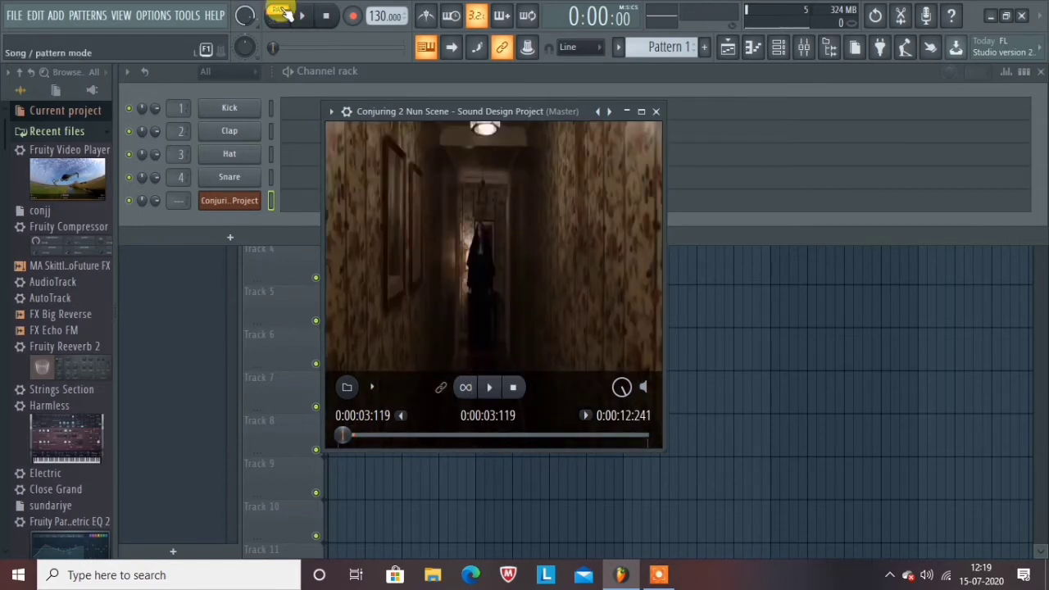
Switch playback to song mode, play the project with the video player open, and stop it.
click(281, 16)
click(304, 17)
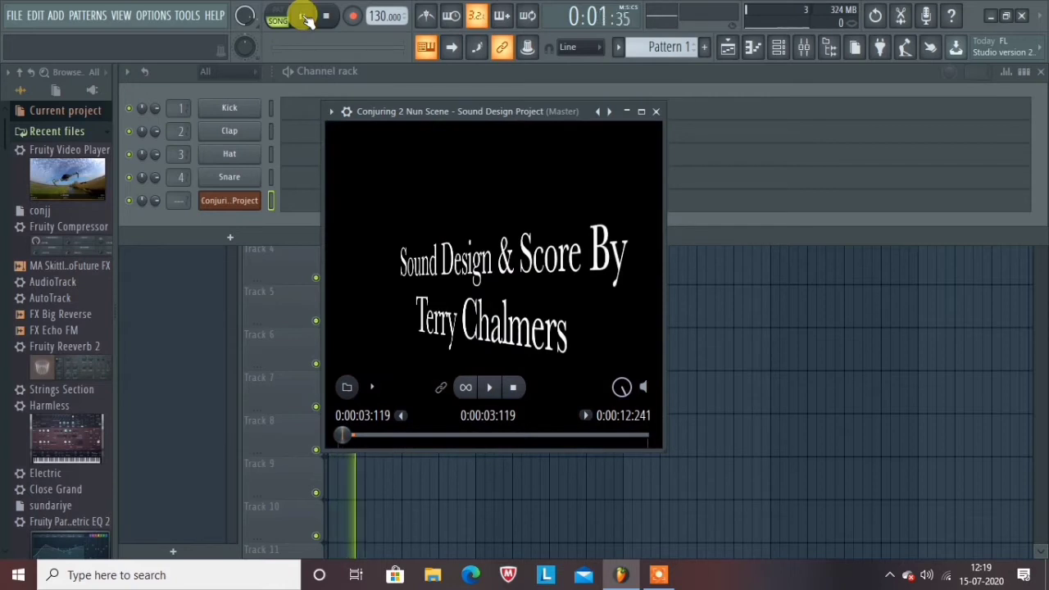
click(304, 17)
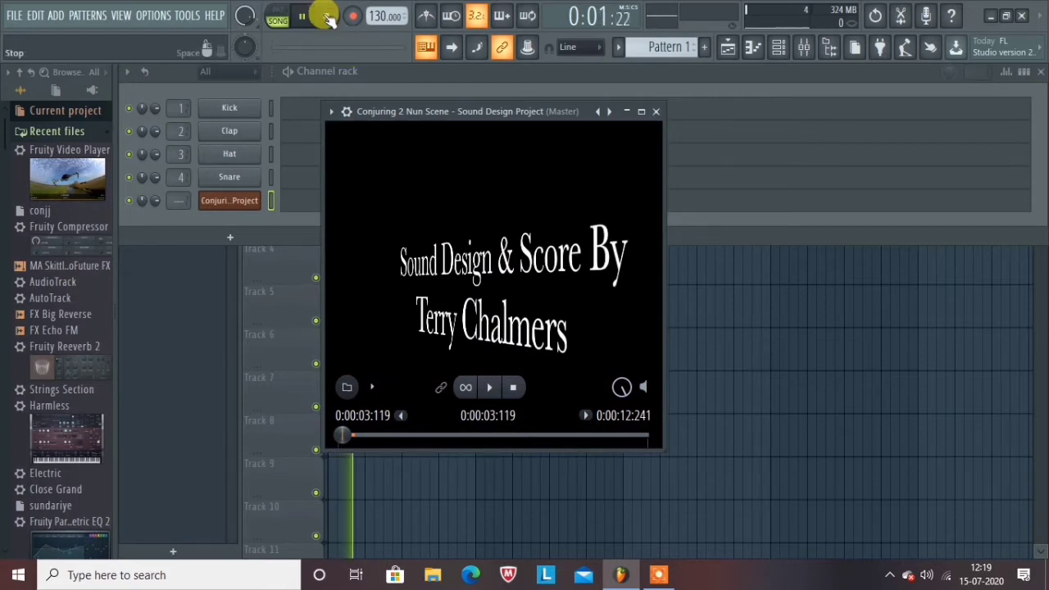
click(326, 17)
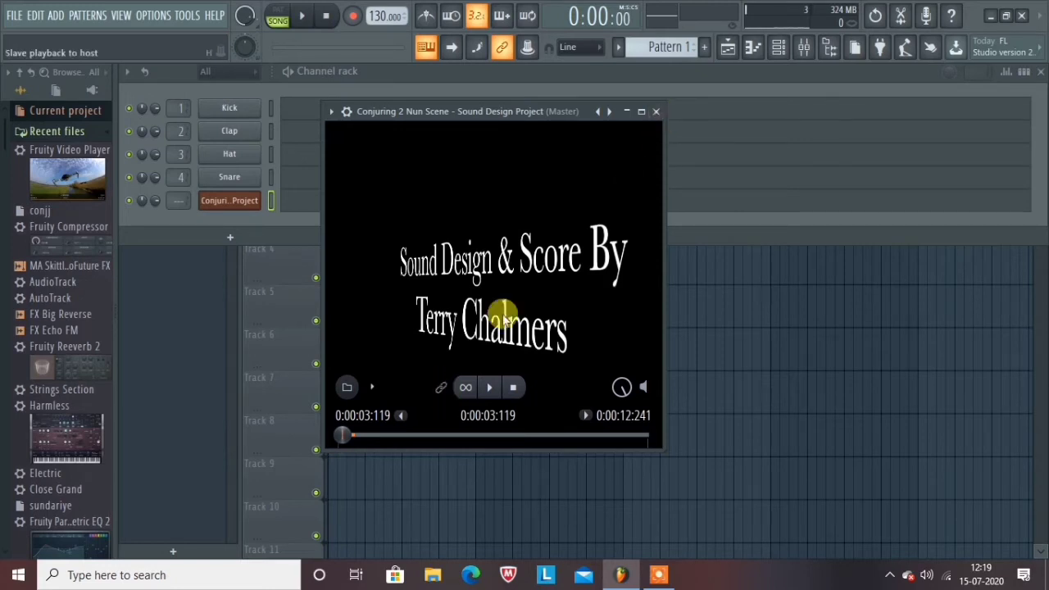
Close the video player and open the recent project conjj.flp, clearing away its open plugin windows.
click(656, 111)
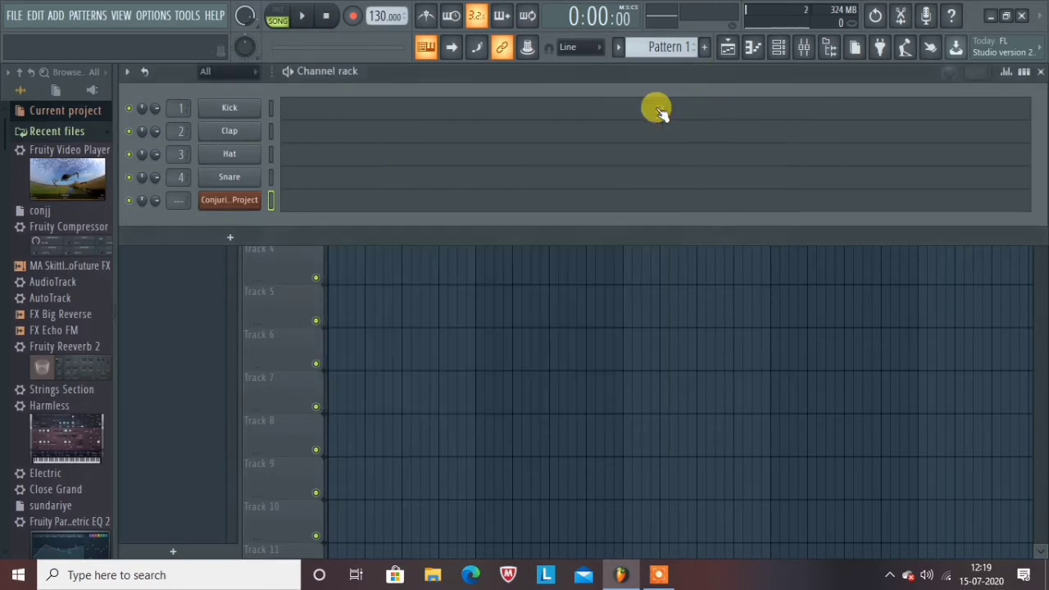
click(18, 17)
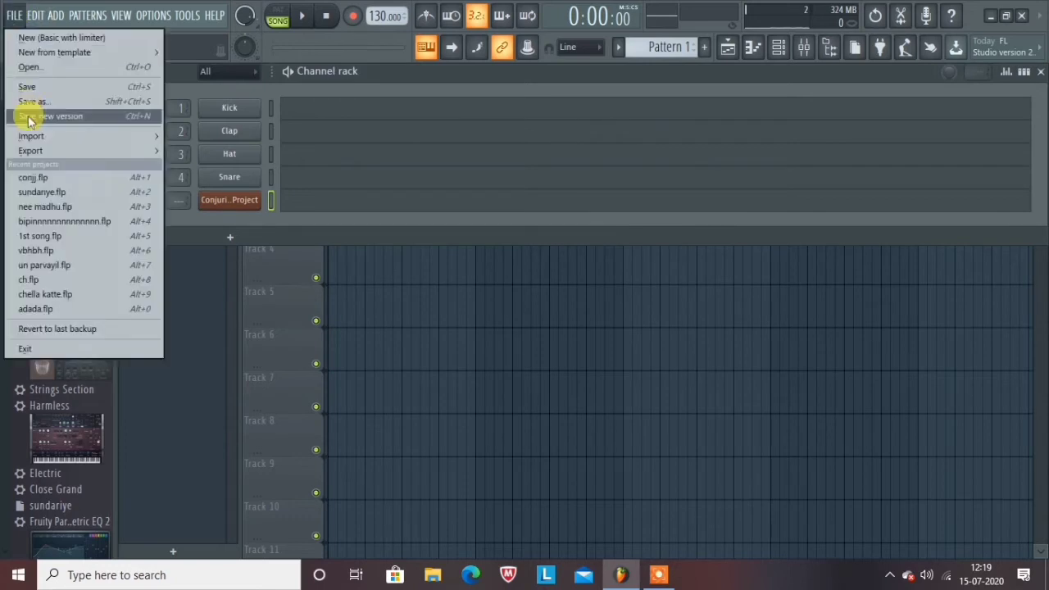
click(64, 177)
click(533, 327)
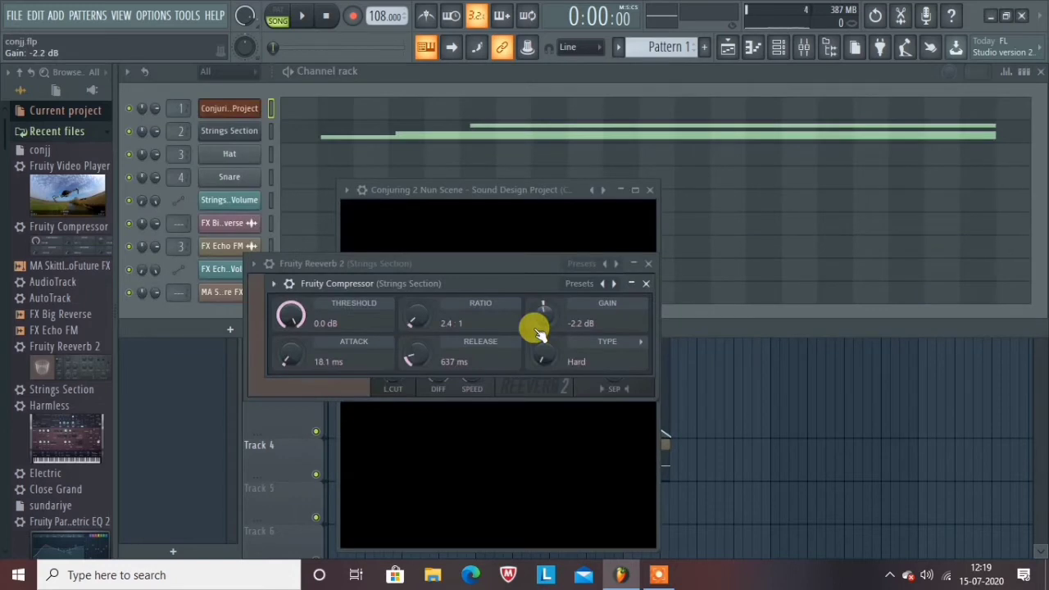
key(F12)
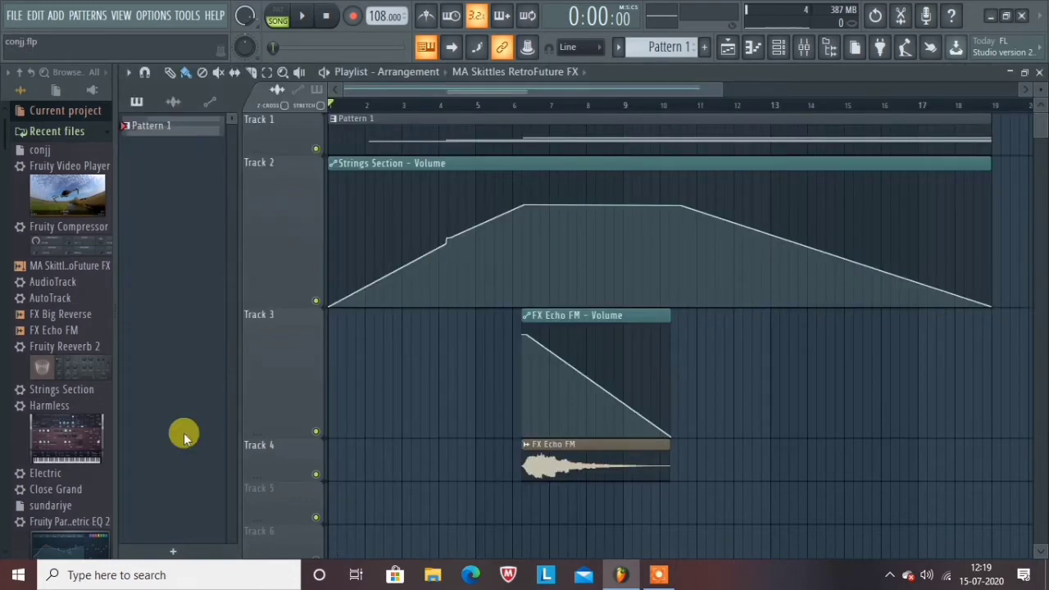
Open the Conjuring video channel from the channel rack and play the song in sync with the video, then stop.
click(779, 47)
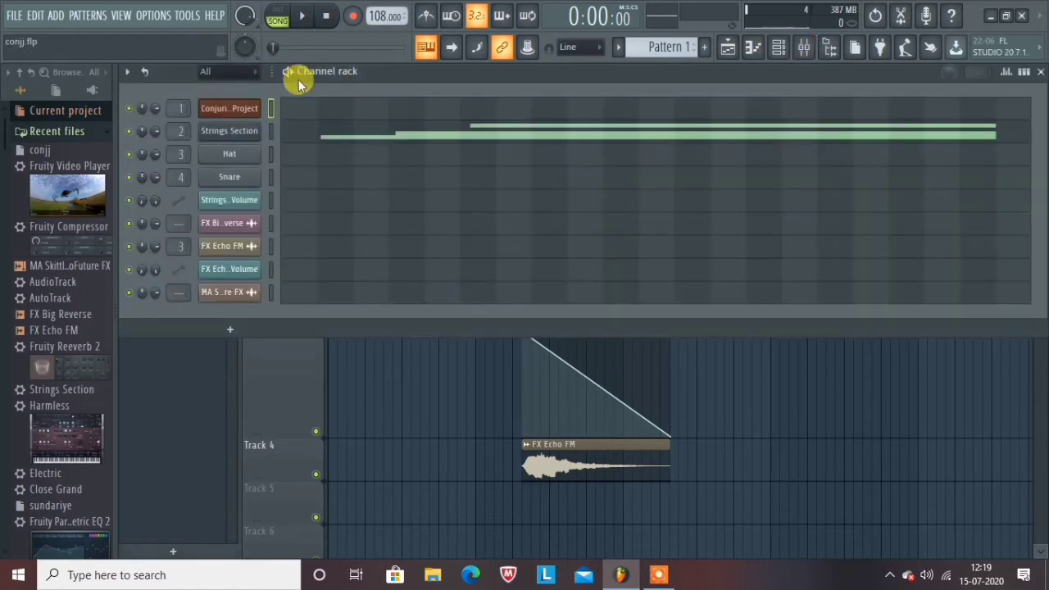
click(256, 106)
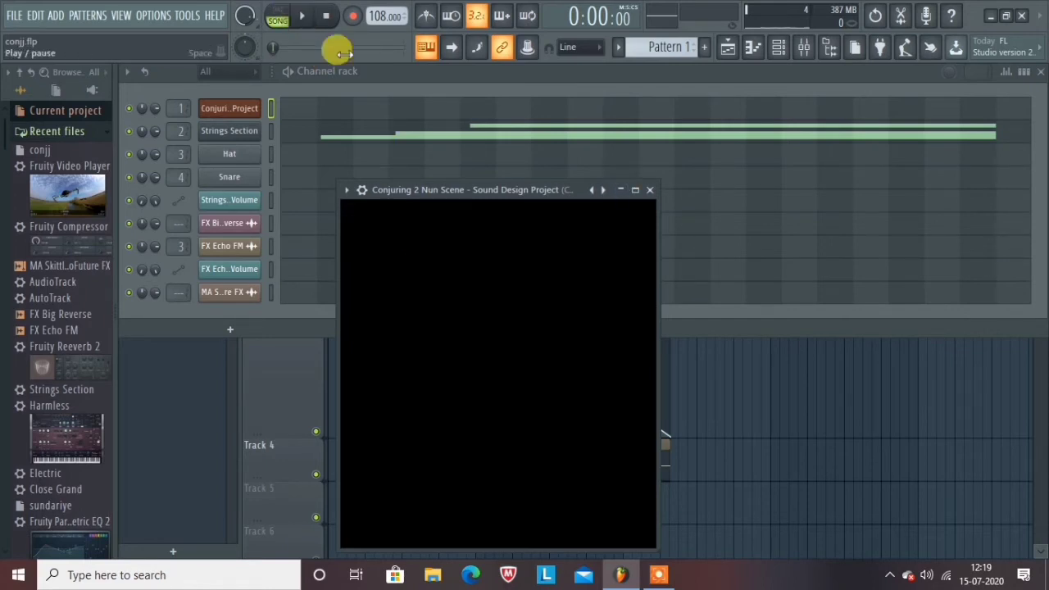
mouse_move(578, 457)
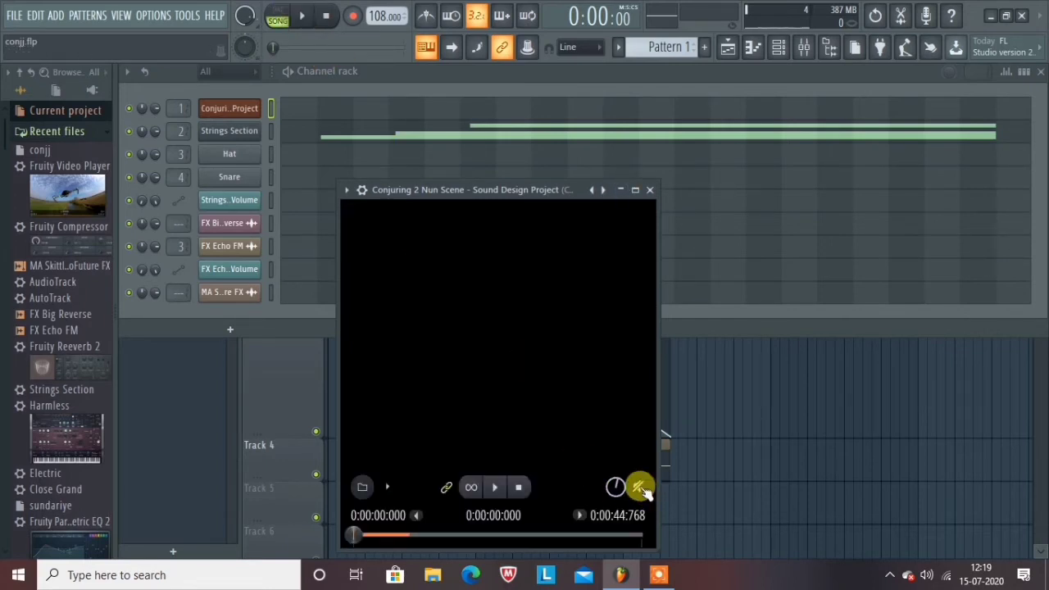
click(305, 17)
mouse_move(598, 386)
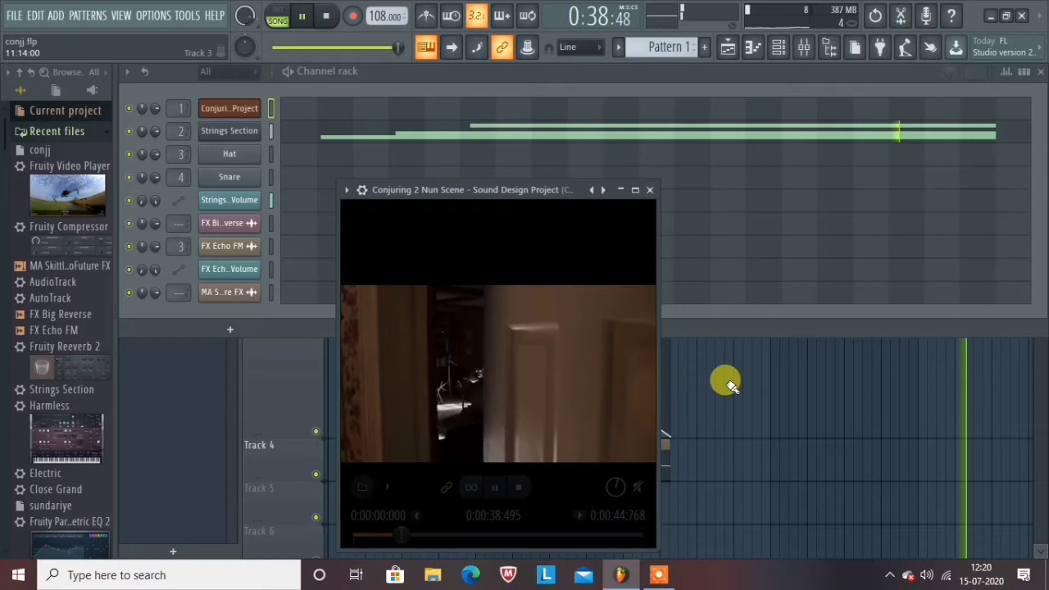
key(space)
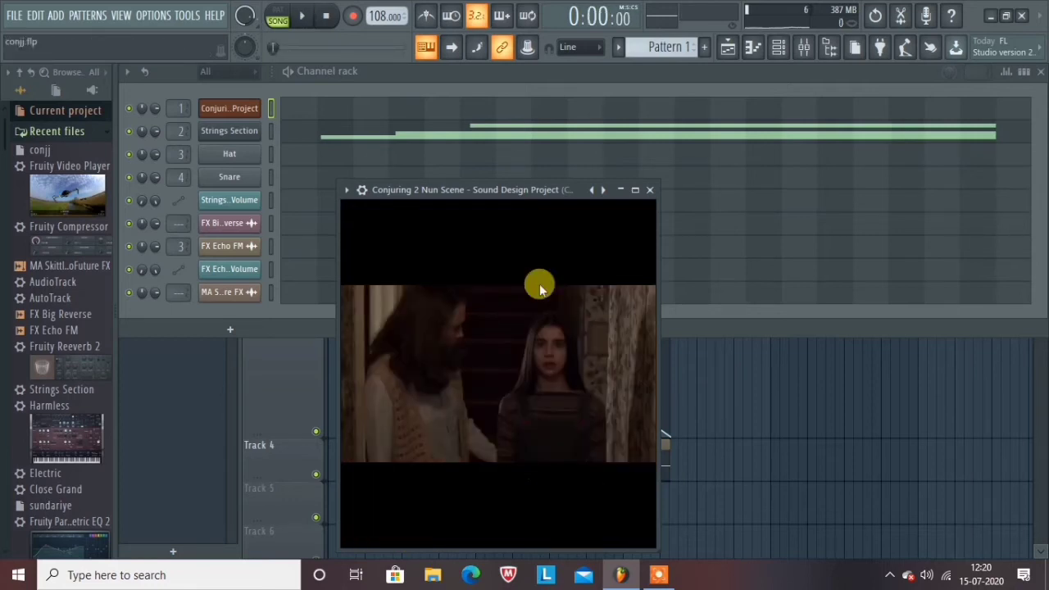
Open Pattern 1 from the playlist in the piano roll and examine the full length of the Strings Section notes.
click(181, 433)
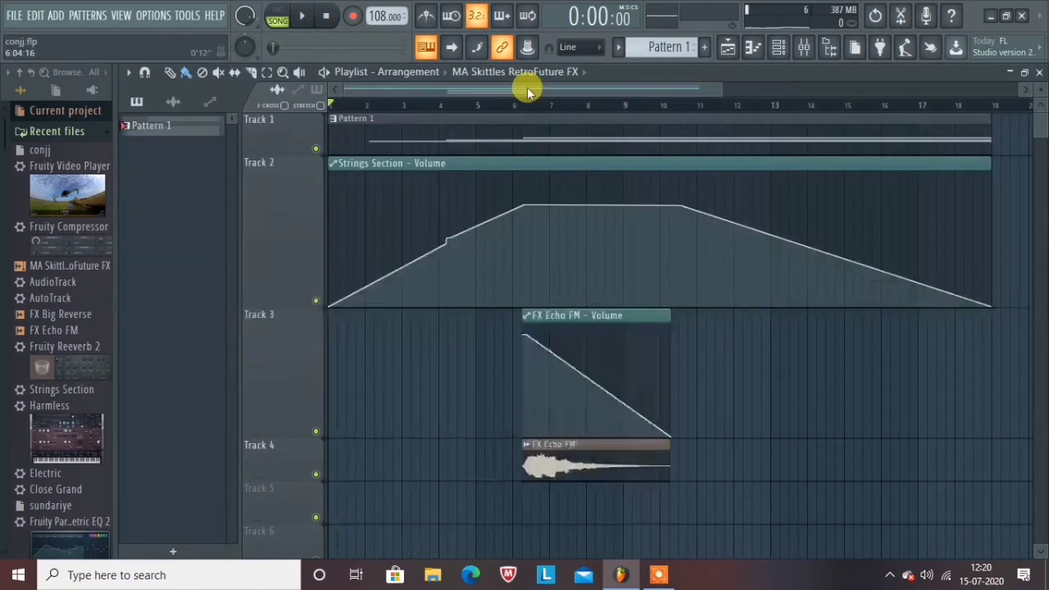
double_click(463, 138)
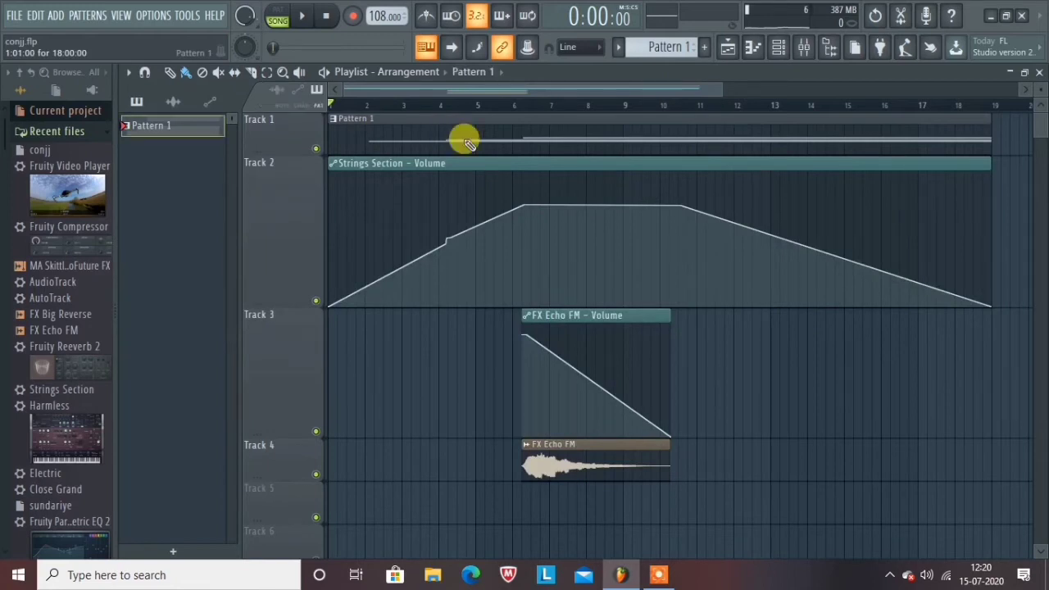
scroll(404, 178, down, 3)
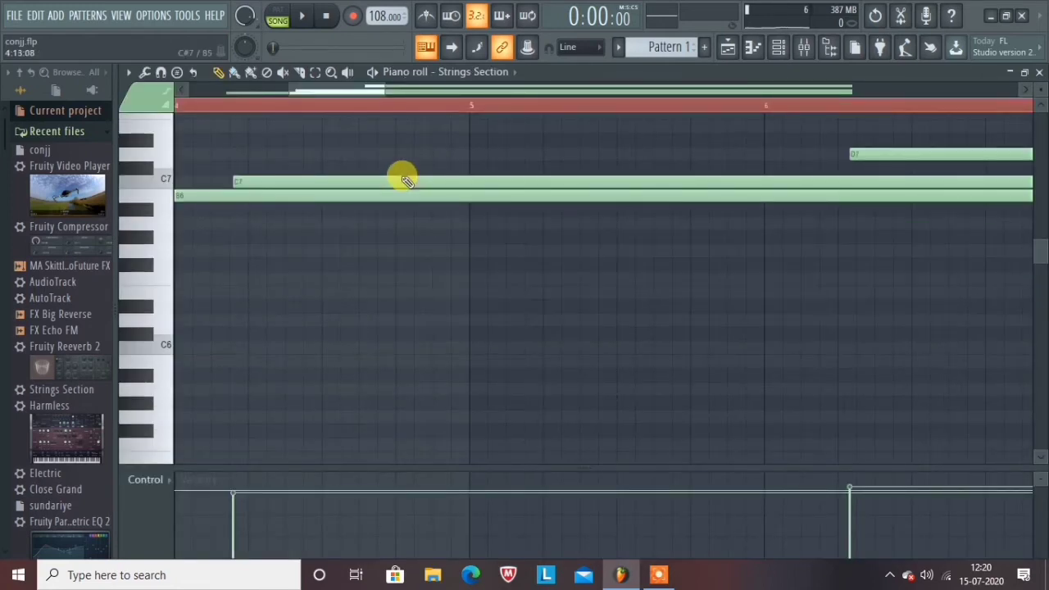
scroll(410, 218, down, 3)
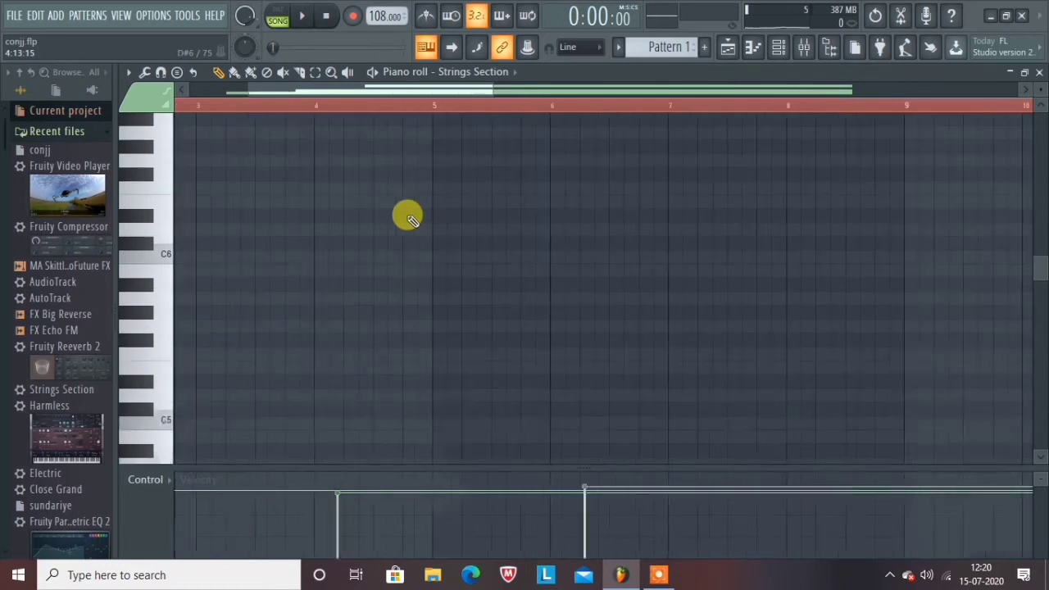
scroll(410, 218, down, 3)
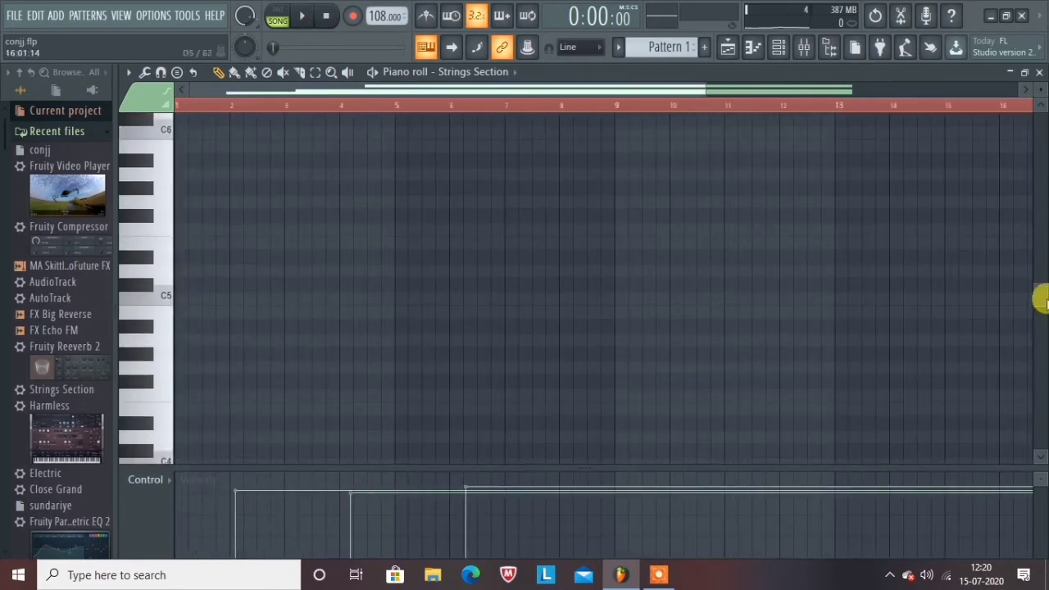
drag(1039, 297, 1024, 222)
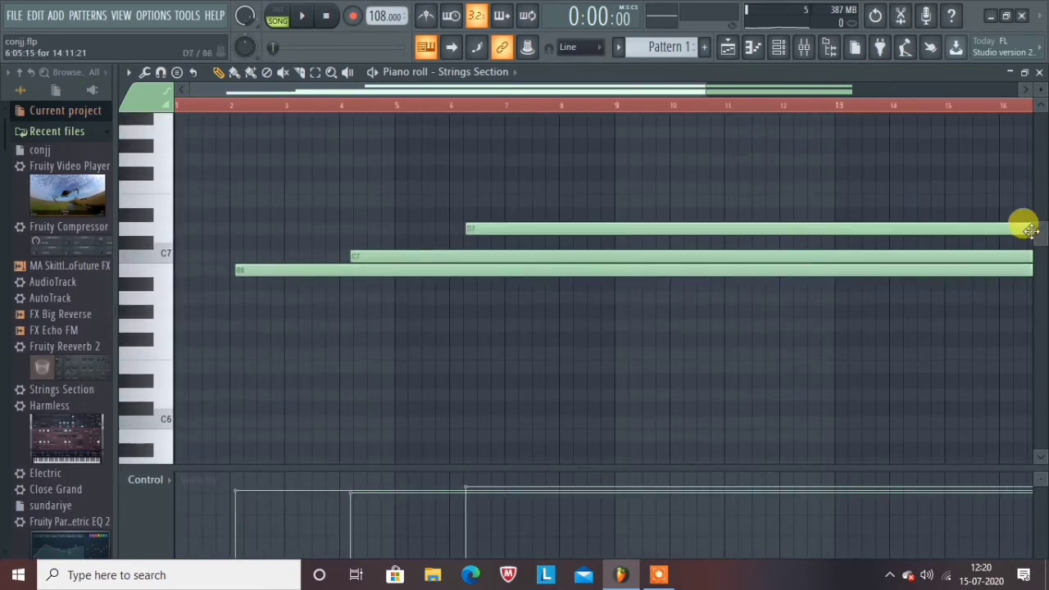
scroll(431, 349, down, 3)
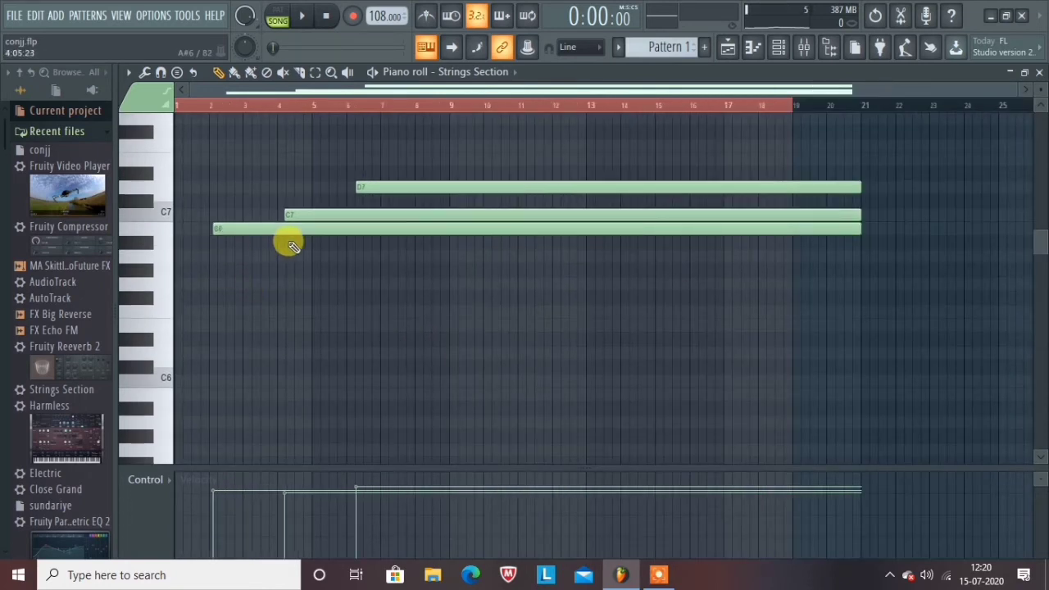
Bring up the Conjuring video channel's player, collapse its window, and reopen the Strings Section notes in the piano roll.
click(781, 50)
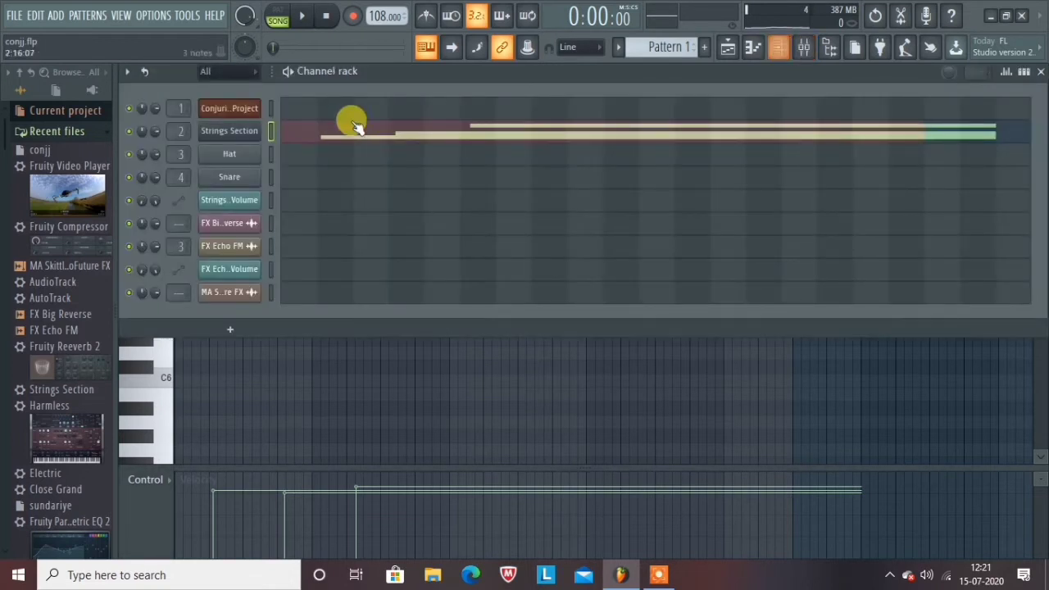
click(231, 109)
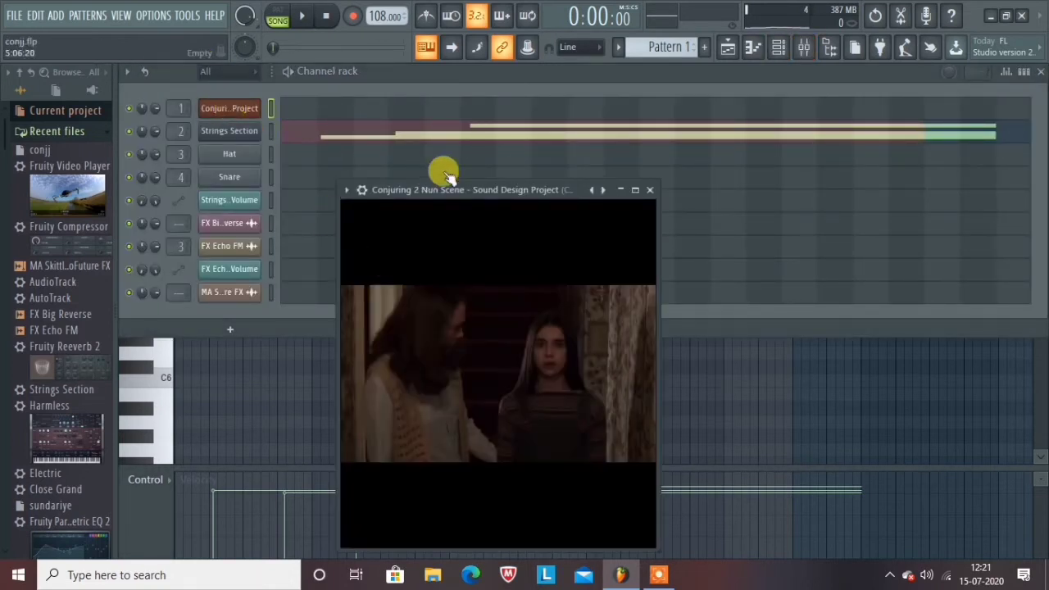
click(621, 190)
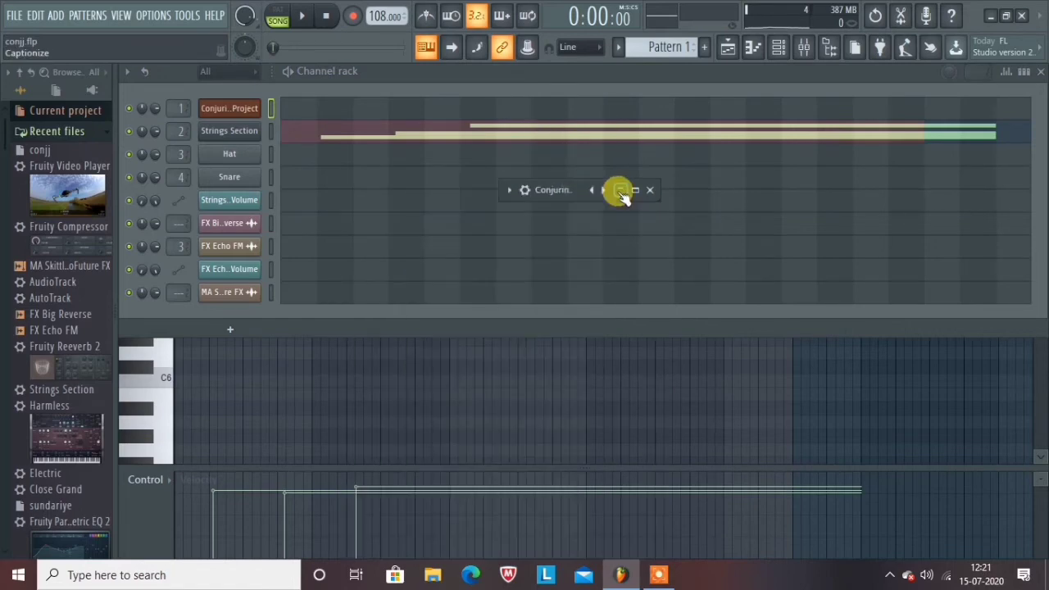
click(386, 130)
click(421, 136)
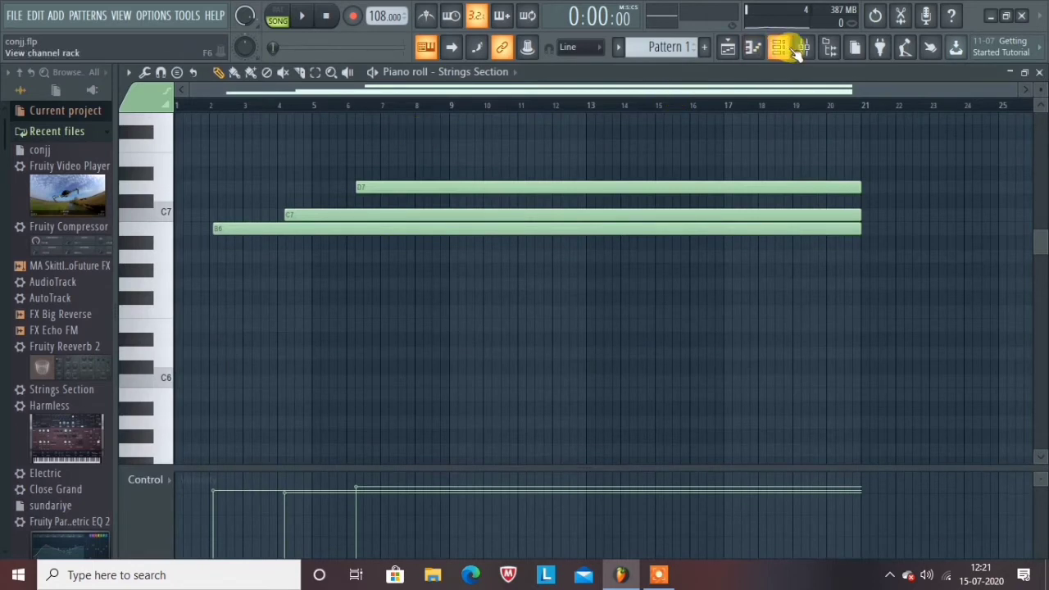
Play the Strings Section notes in pattern mode, stop, and switch back to song mode.
click(277, 16)
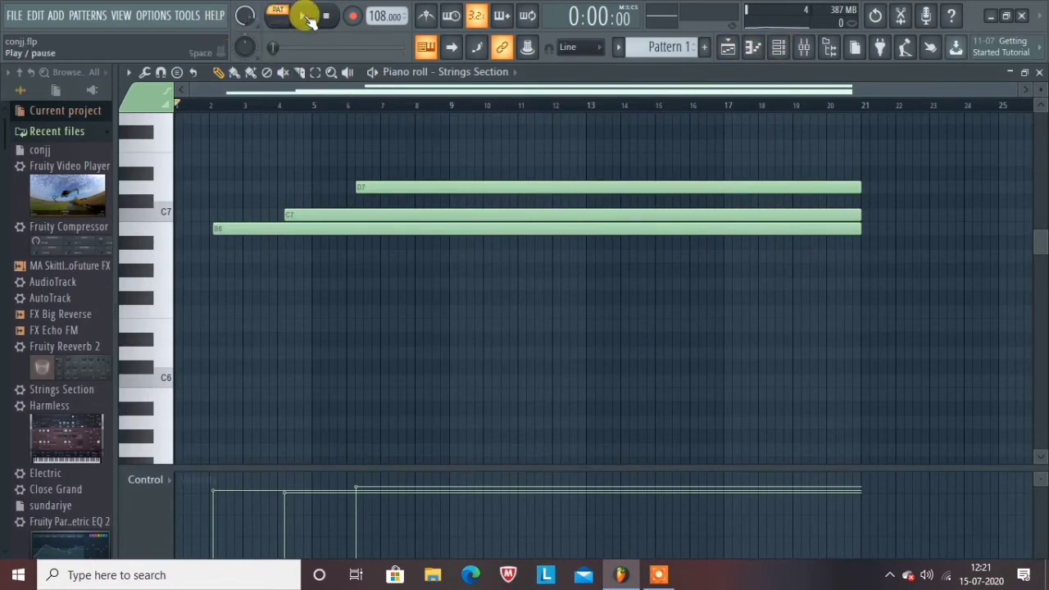
click(305, 18)
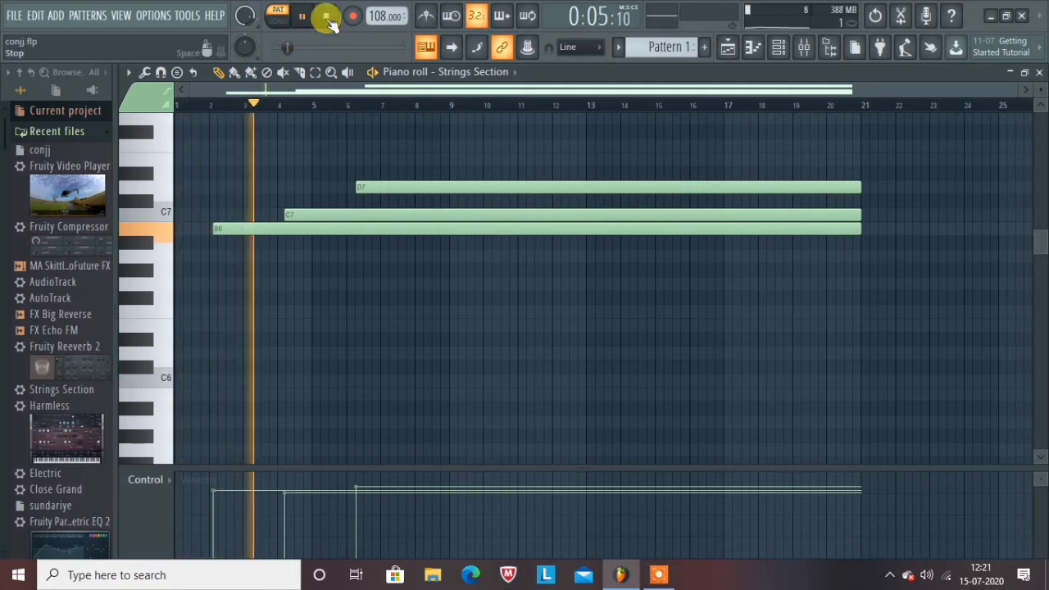
click(324, 18)
key(l)
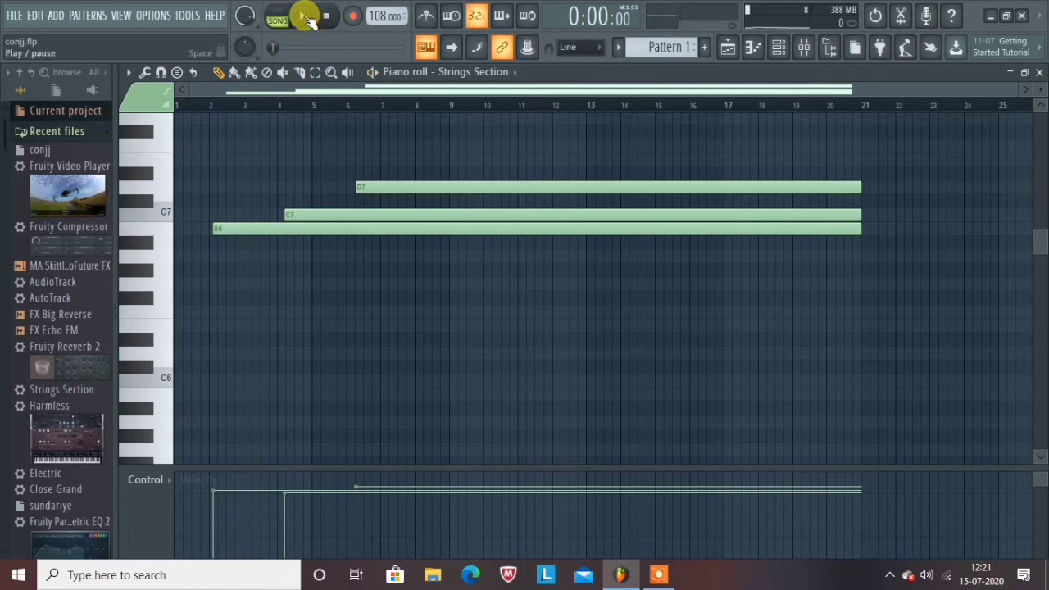
Play and pause the song over the Strings Section notes, then reopen the Conjuring video player from the channel rack and expand its window.
click(307, 18)
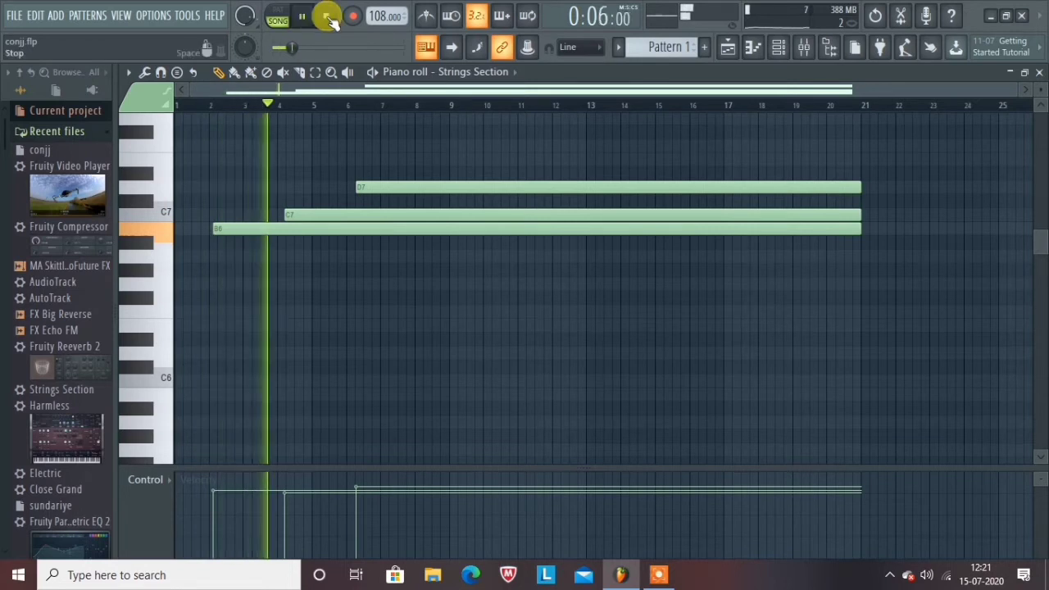
click(302, 16)
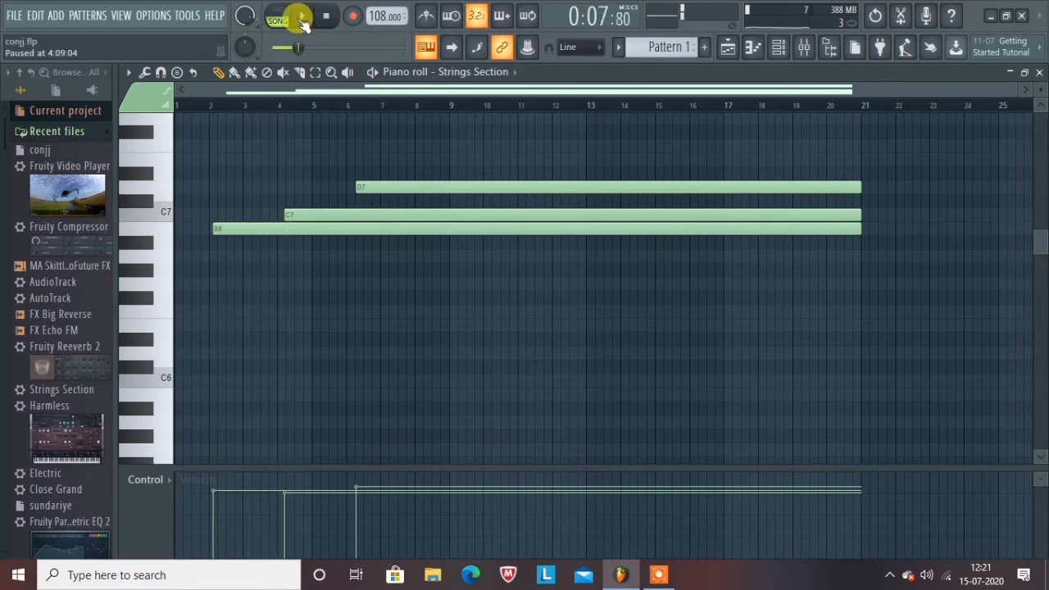
click(779, 47)
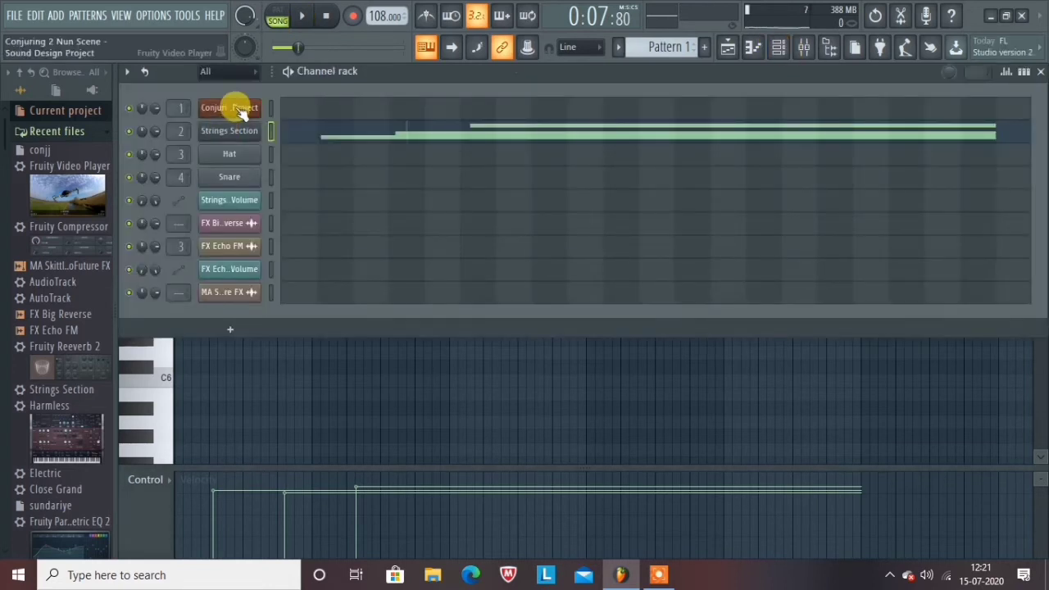
click(239, 110)
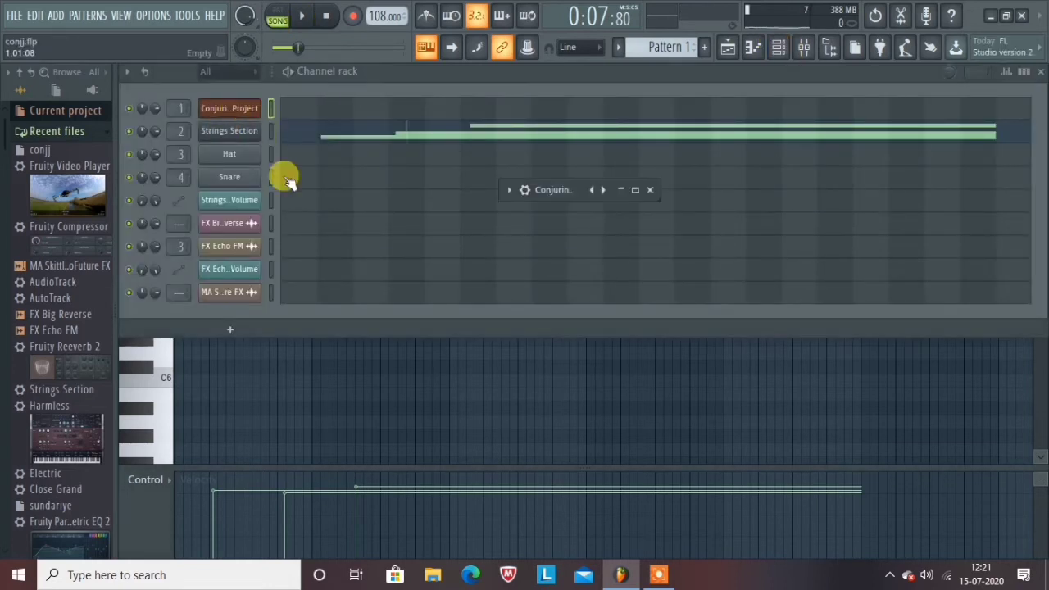
click(623, 192)
mouse_move(475, 476)
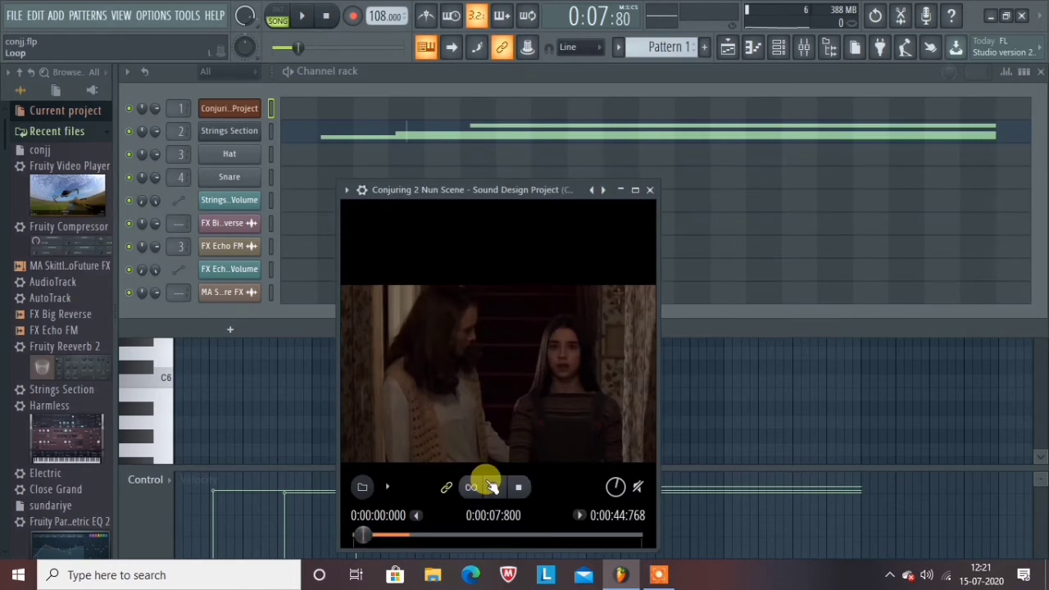
Start and pause playback using both the song transport and the video player's own controls to examine how they sync.
click(490, 486)
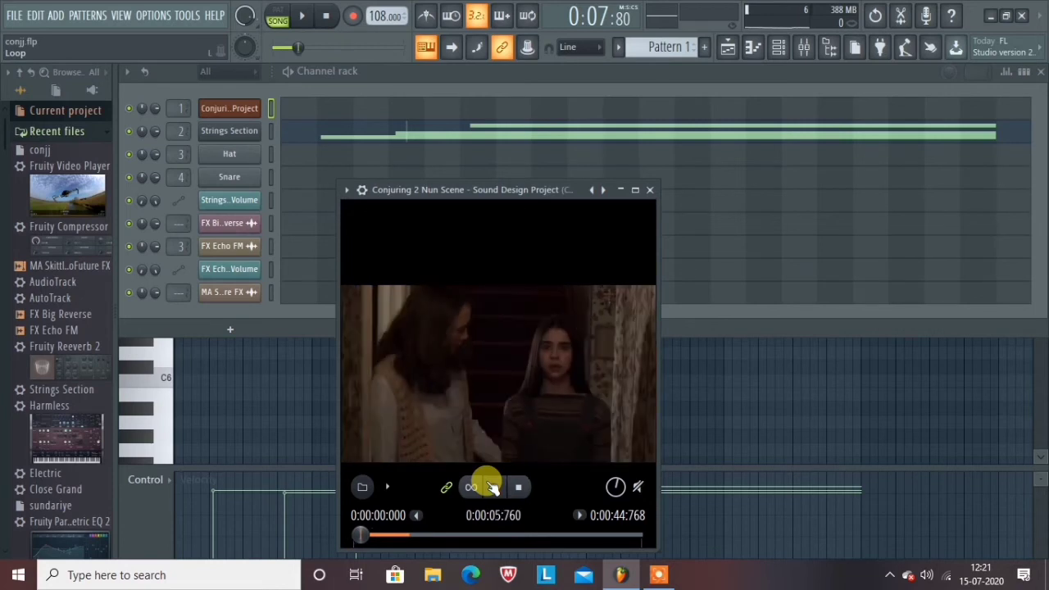
click(305, 17)
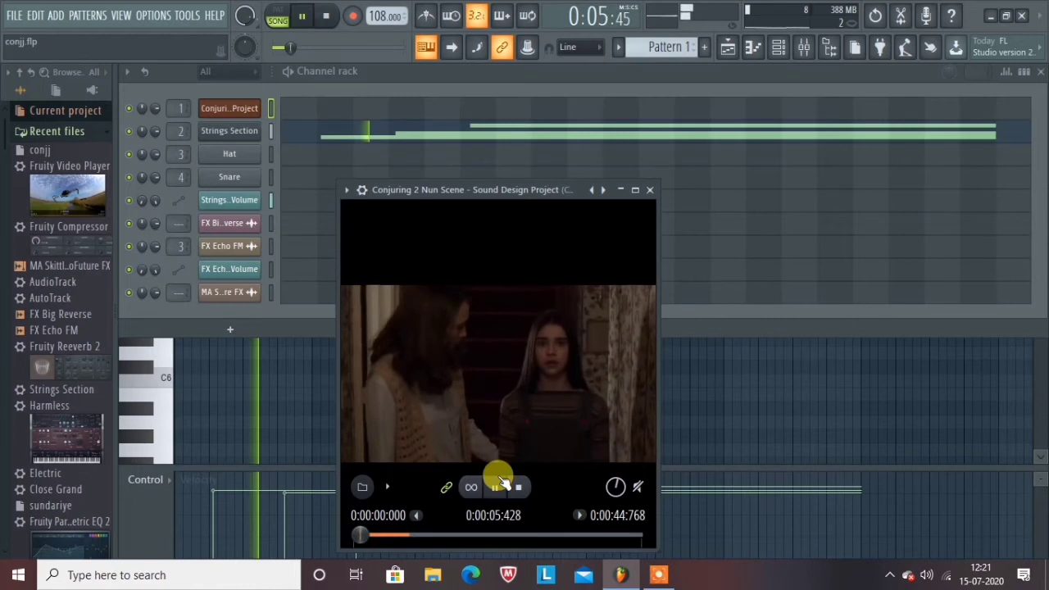
click(498, 485)
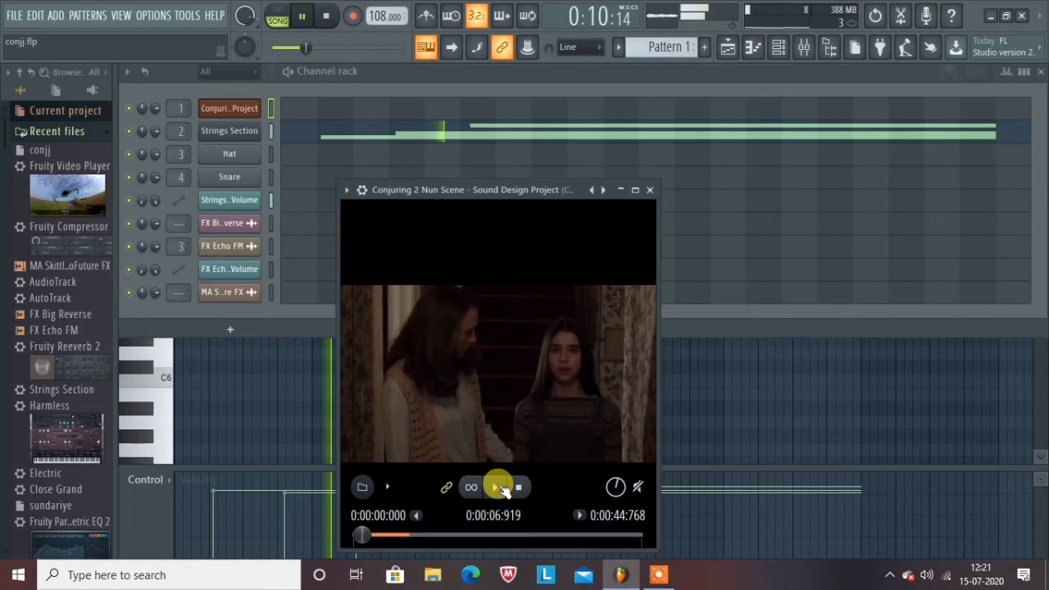
click(498, 487)
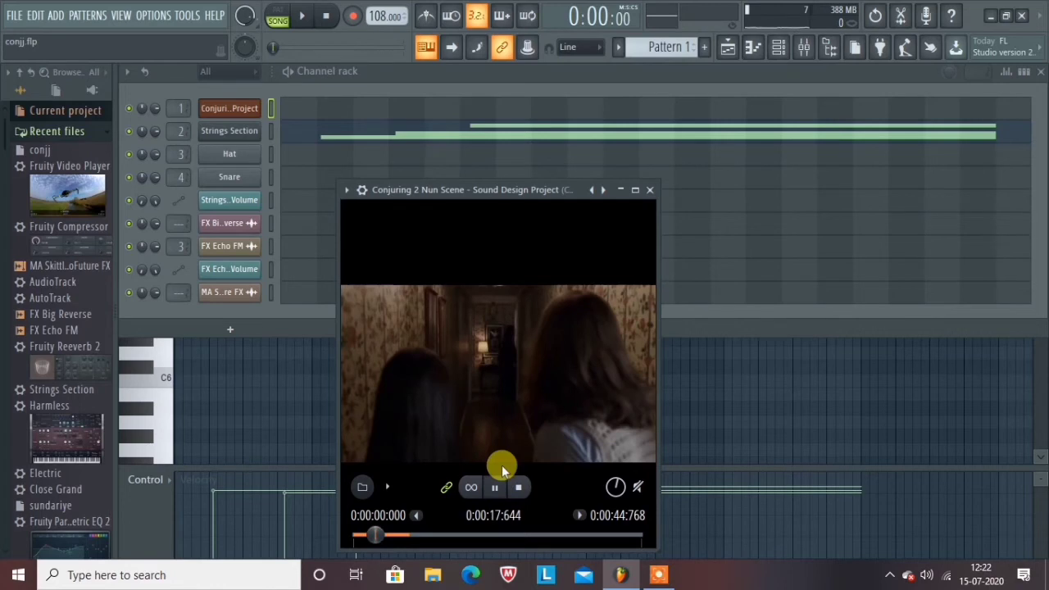
Play the song alongside the Conjuring video, pausing and resuming once to review the scored scene, and stop playback.
click(308, 16)
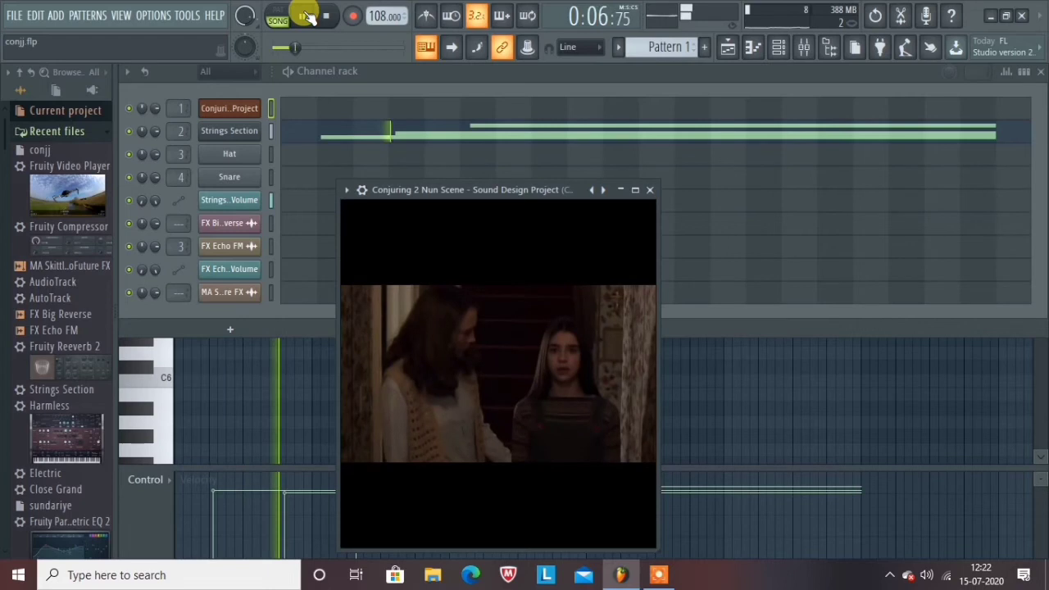
click(305, 17)
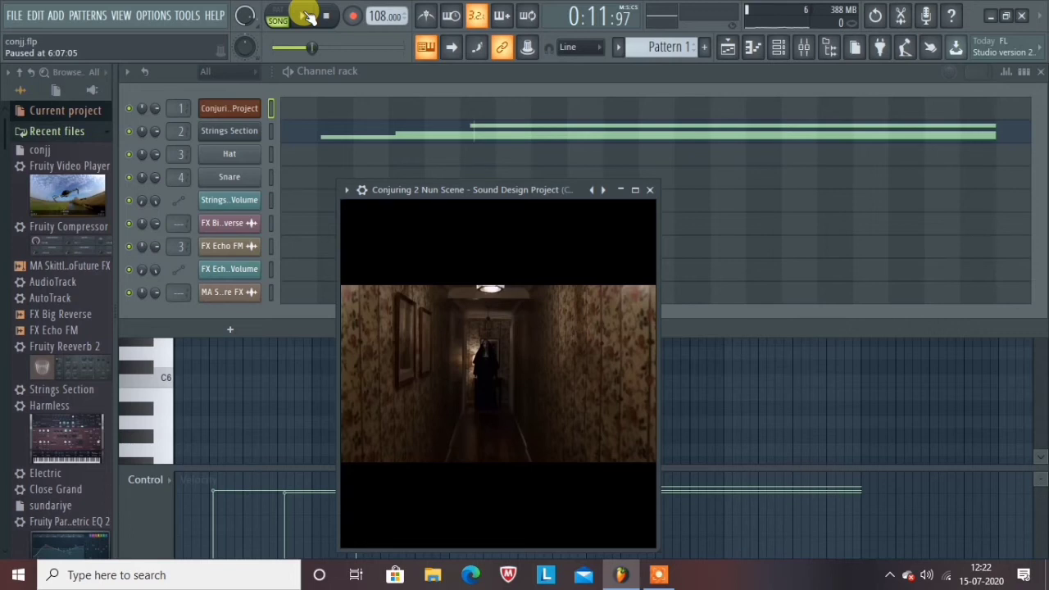
click(306, 16)
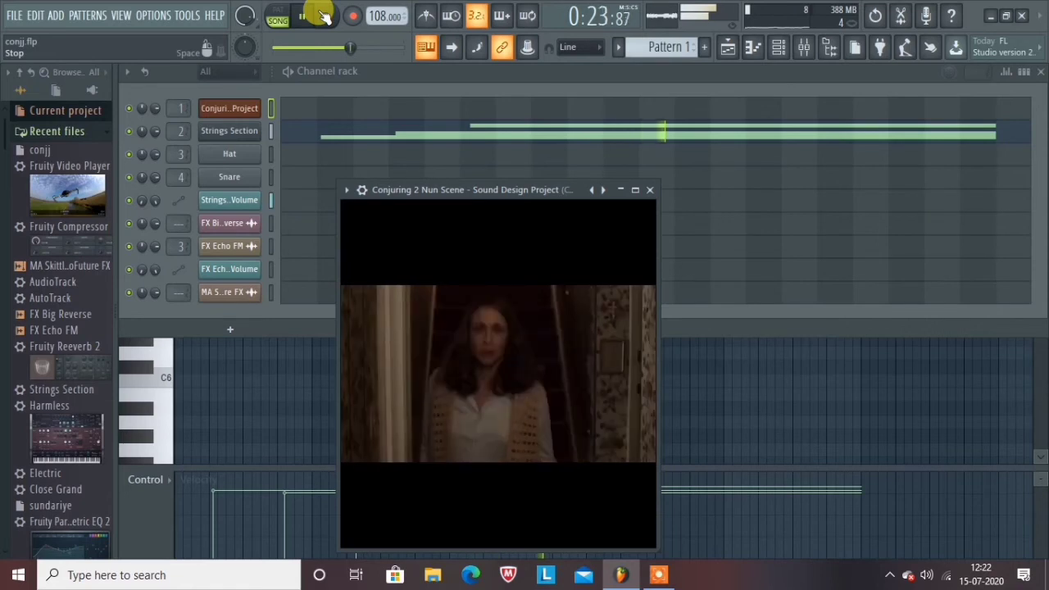
click(325, 16)
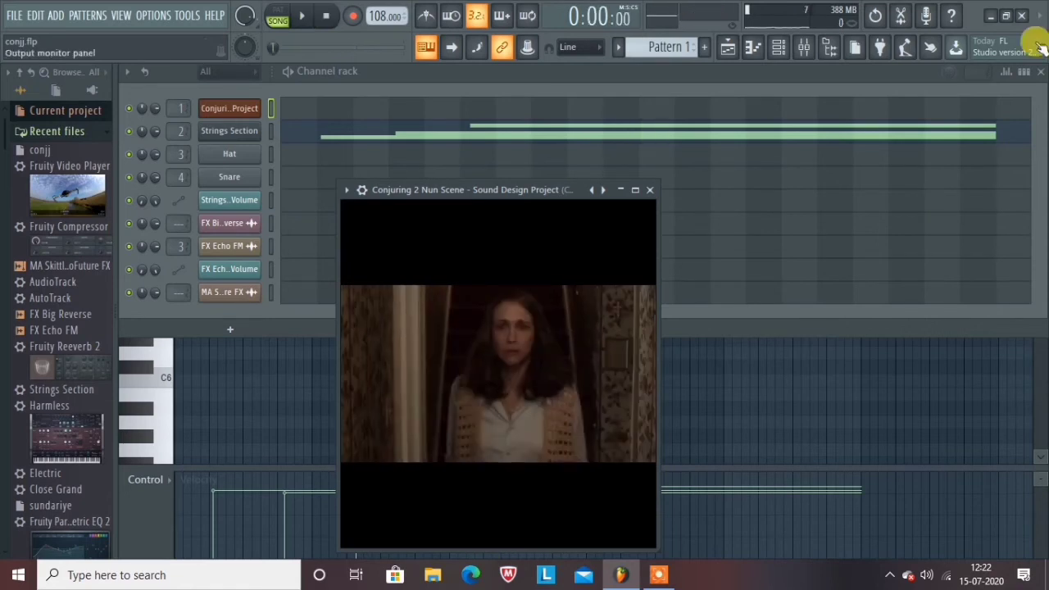
Bring the Strings Section piano roll forward and audition the B6, C7 and D7 keys used by its notes.
click(153, 519)
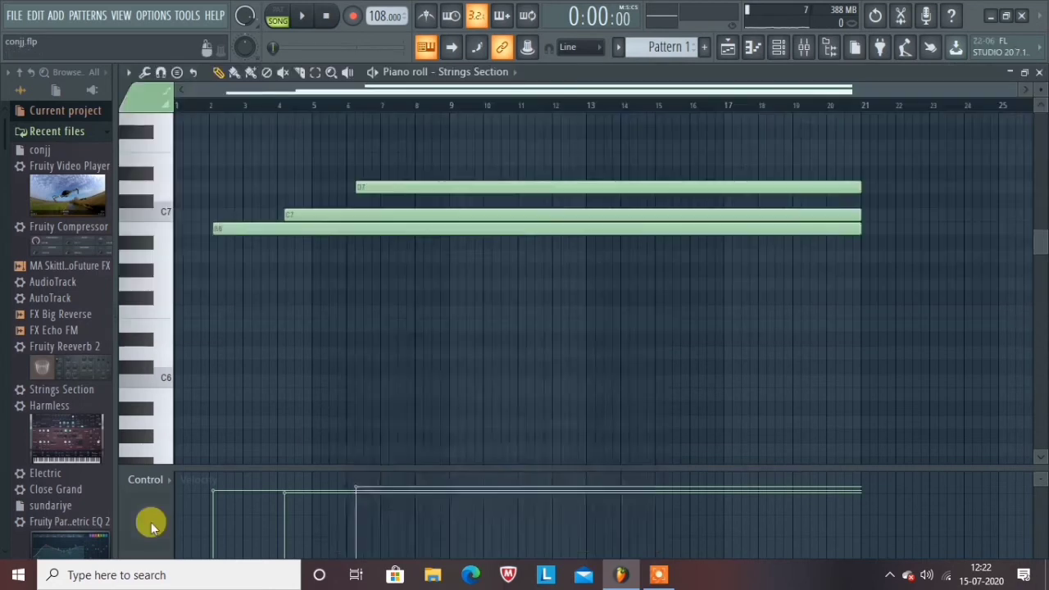
click(162, 234)
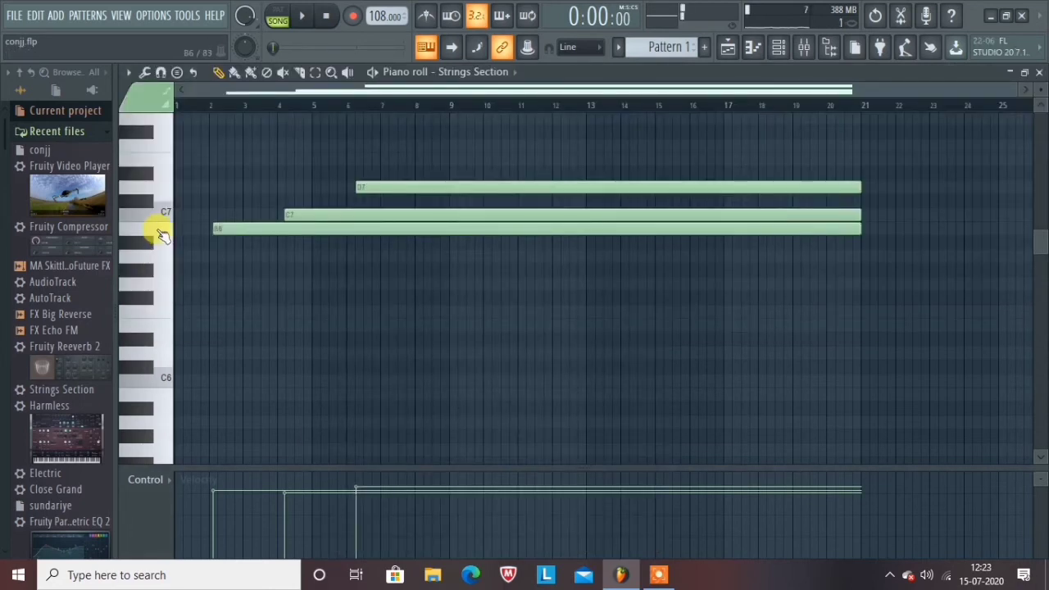
click(157, 211)
click(163, 194)
click(167, 233)
click(164, 217)
click(161, 214)
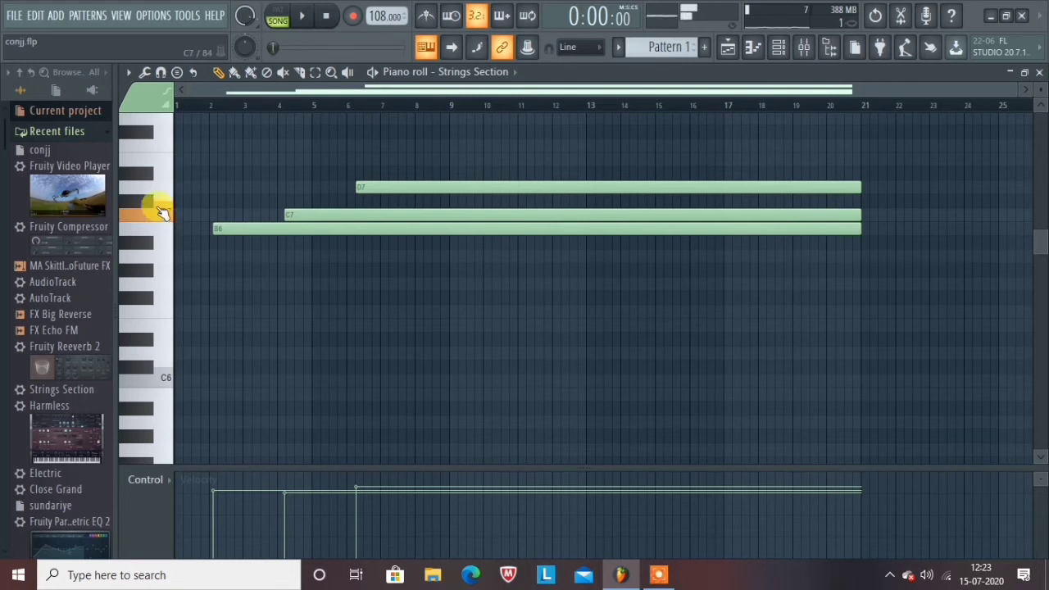
click(161, 188)
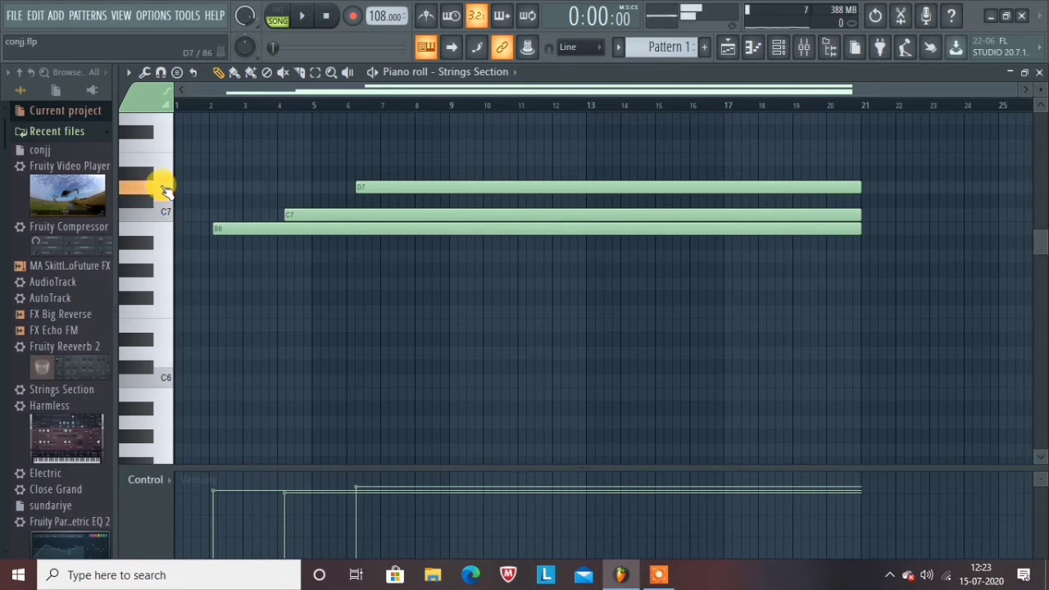
Return to the playlist, examine the sample settings of the FX Echo FM audio clip on Track 4, and close them.
click(1040, 71)
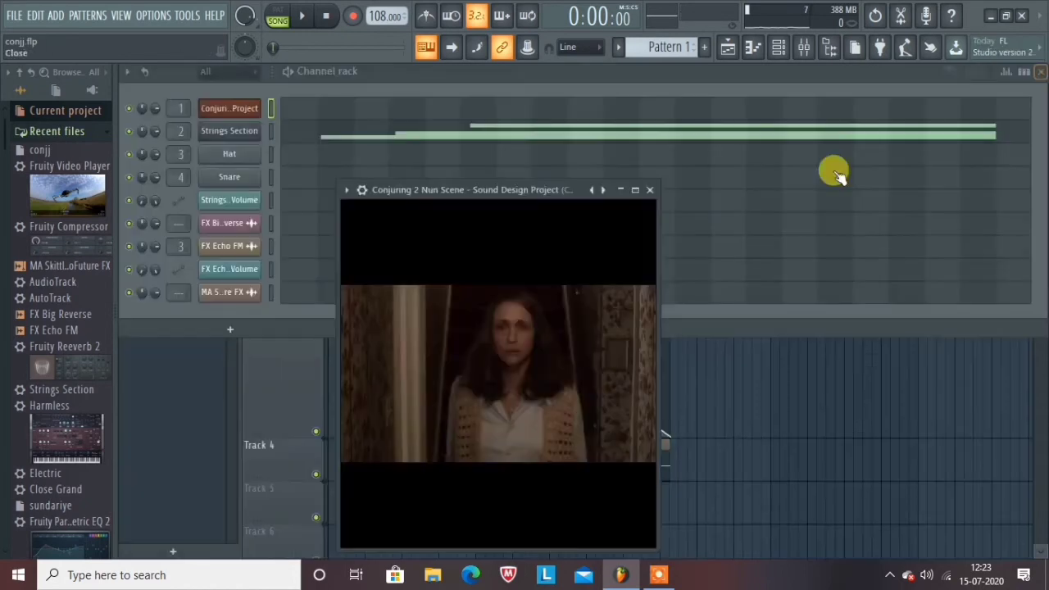
click(188, 418)
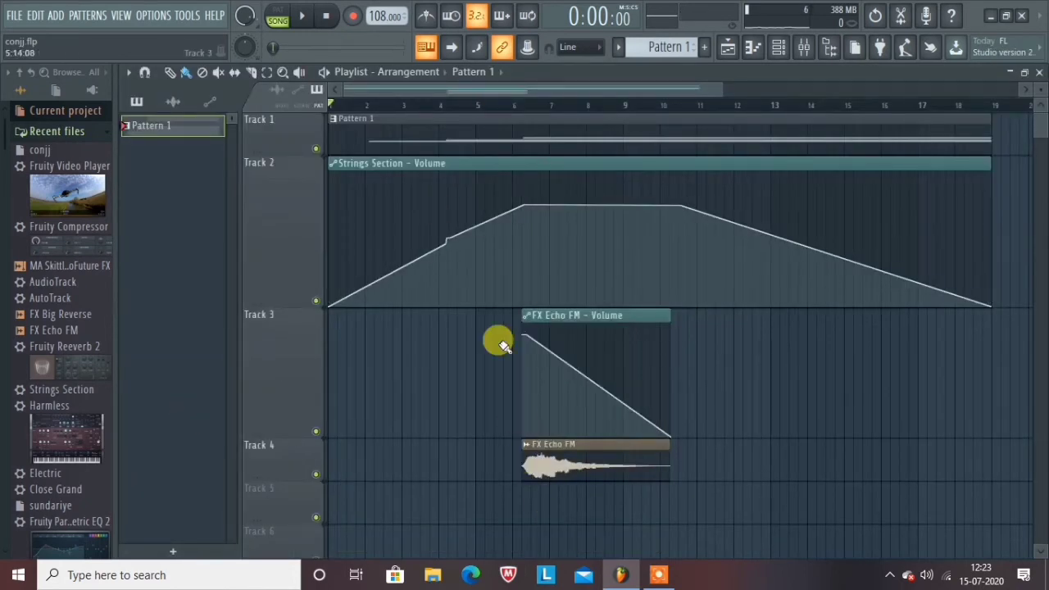
click(544, 467)
double_click(543, 467)
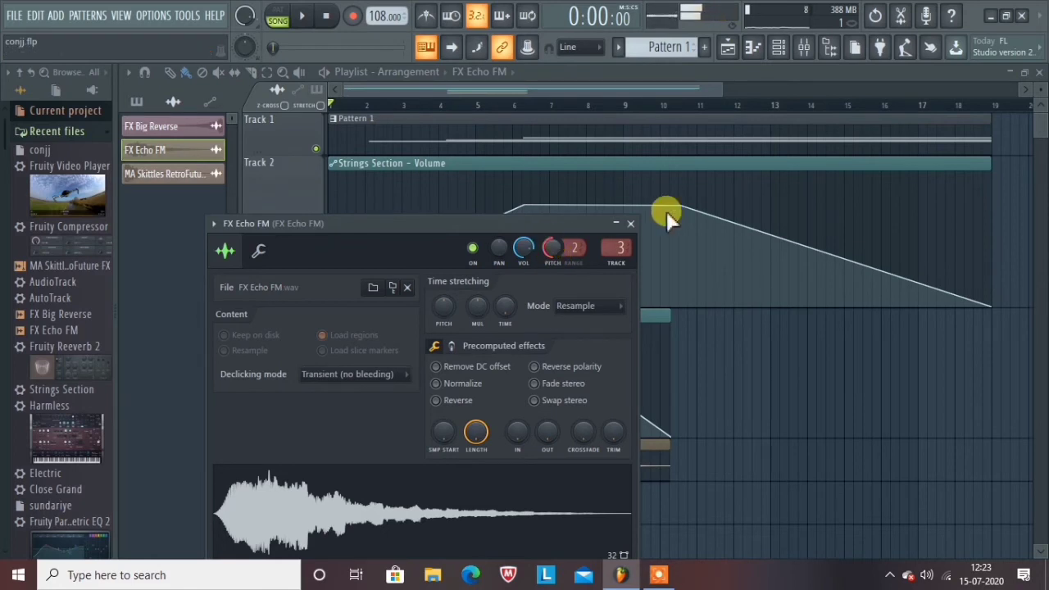
click(631, 223)
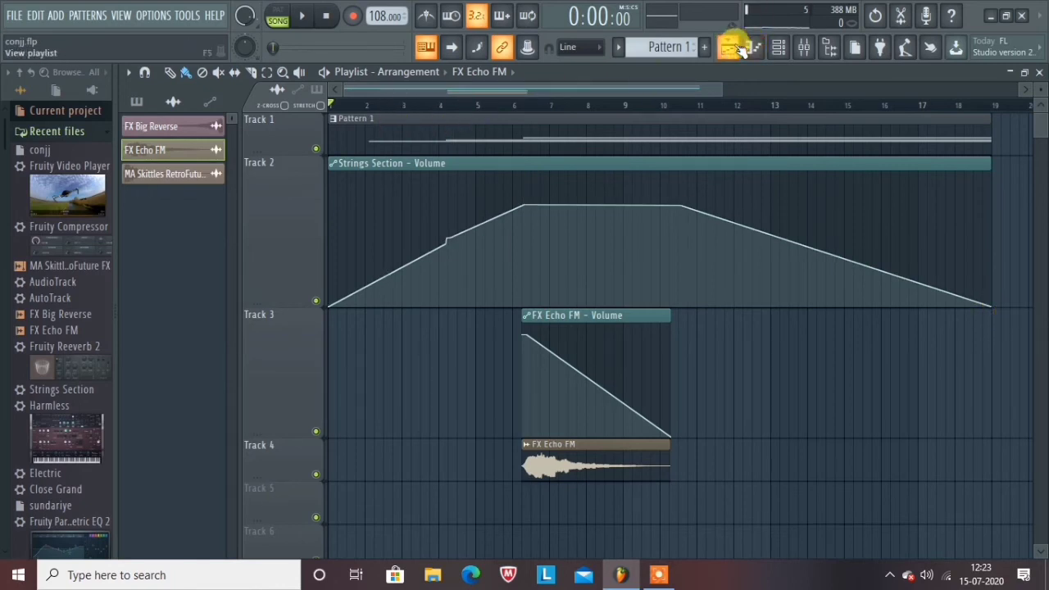
View the FX Echo FM track in the mixer, select the Strings Section channel in the channel rack, and return to the mixer.
click(804, 47)
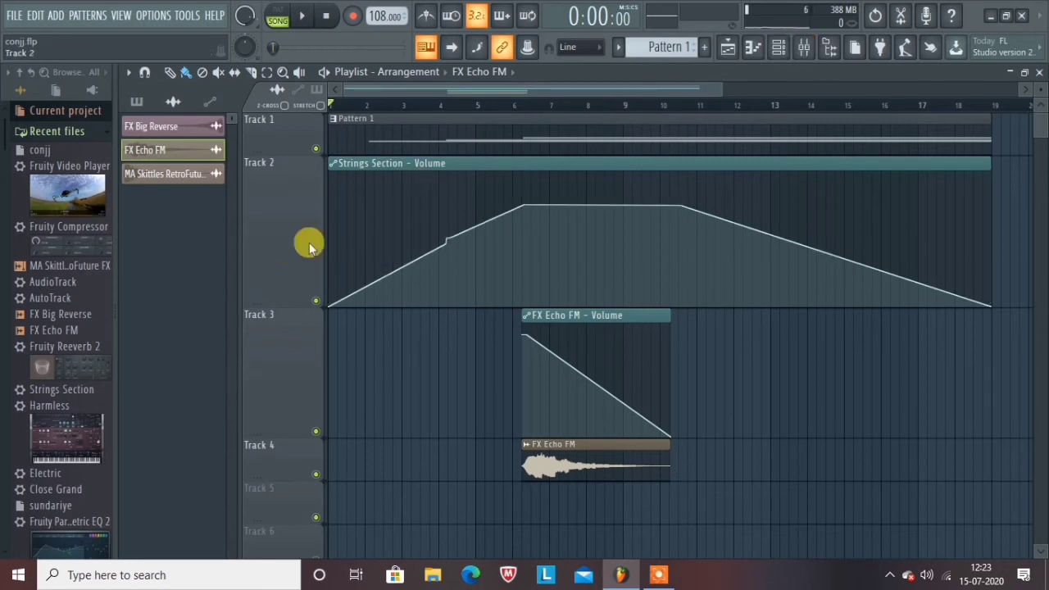
click(804, 46)
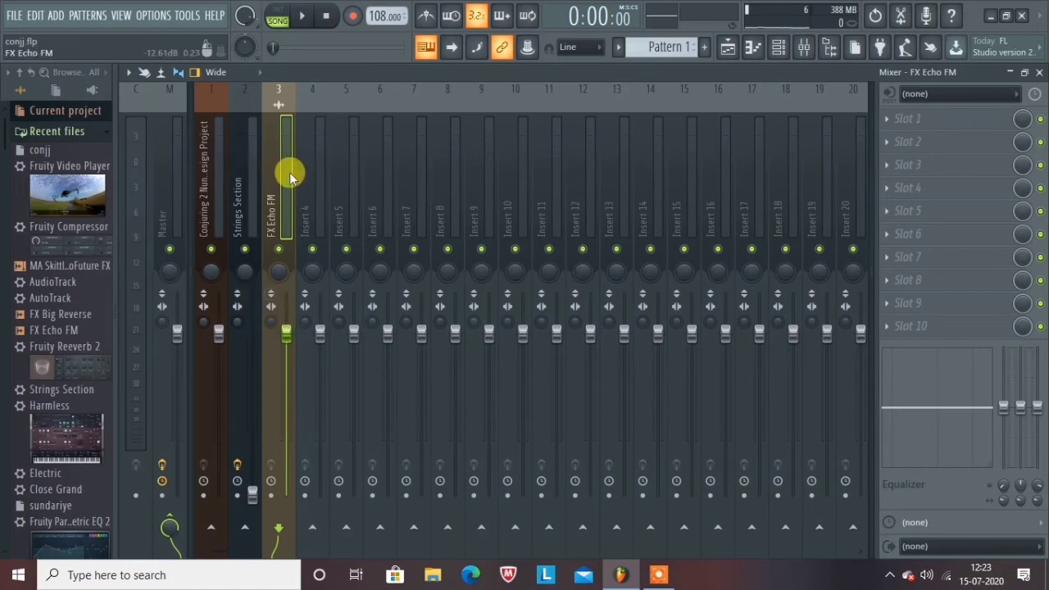
click(779, 47)
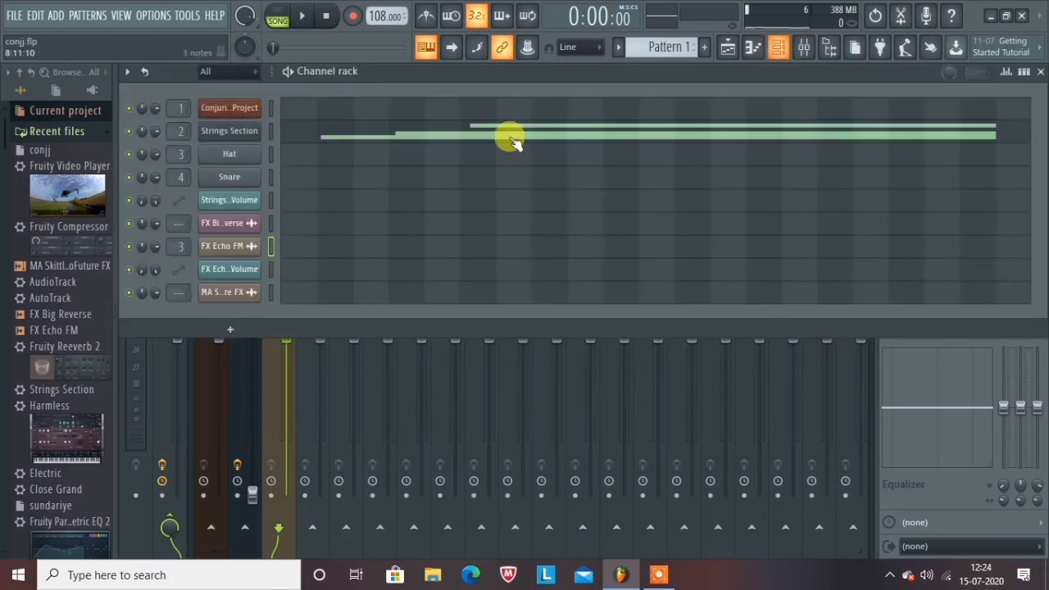
click(271, 131)
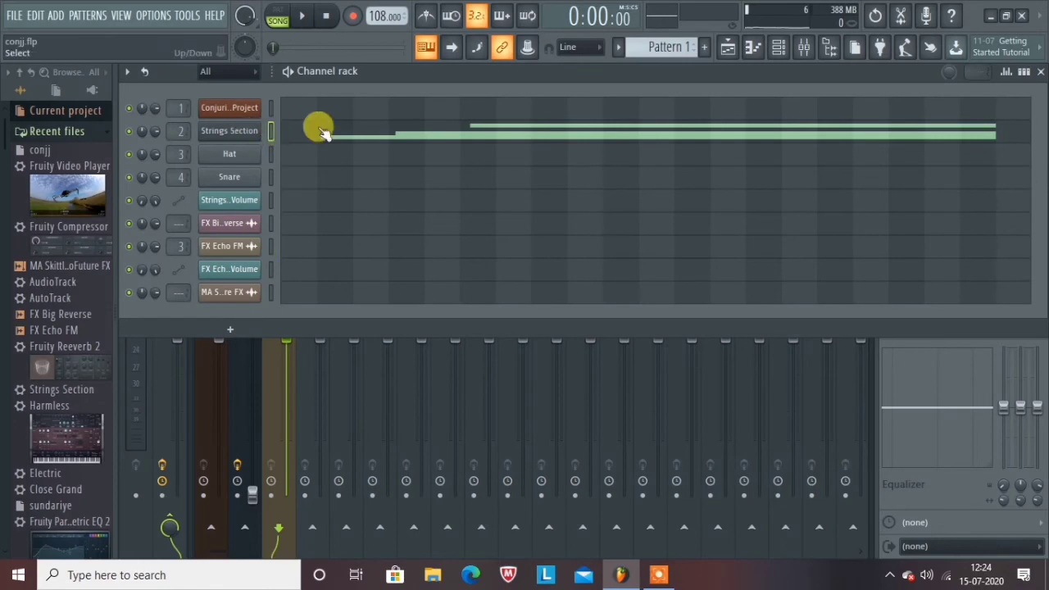
click(779, 49)
click(780, 50)
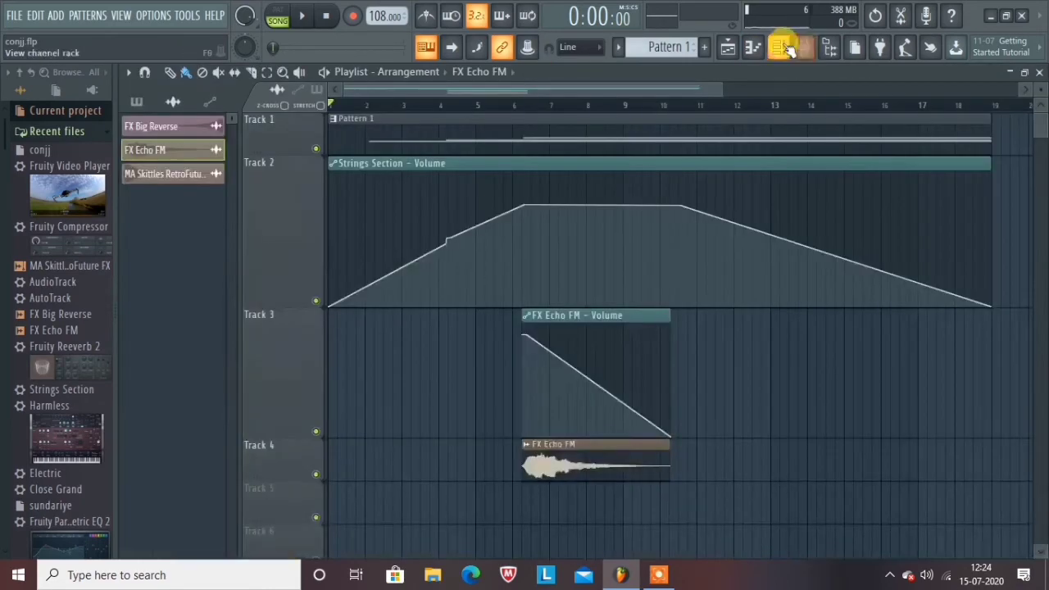
click(783, 48)
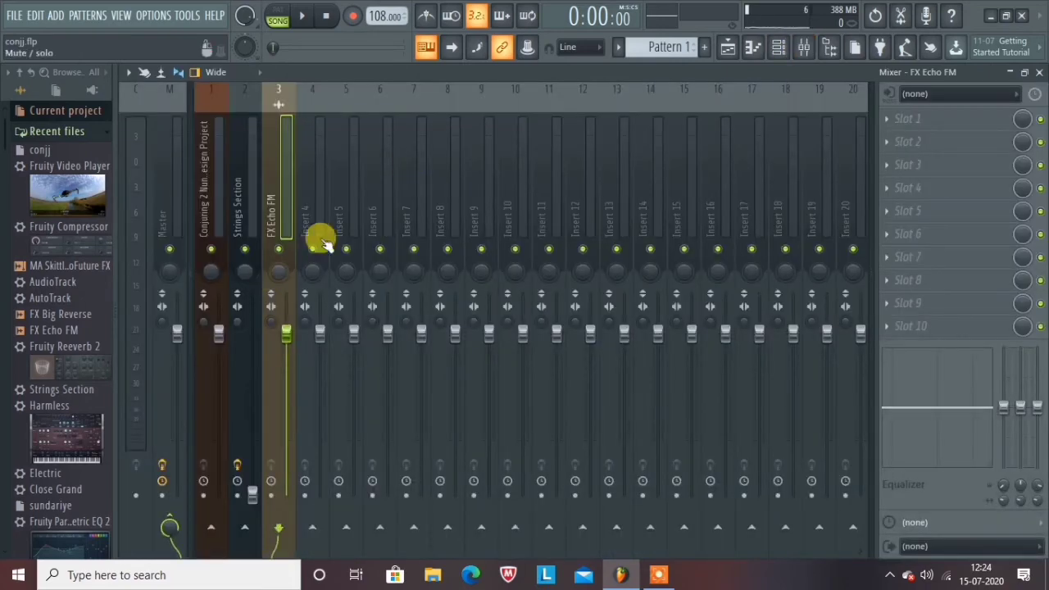
Select mixer track Insert 5, display its option for routing selected channels to this track, and dismiss it without applying.
click(353, 216)
right_click(353, 215)
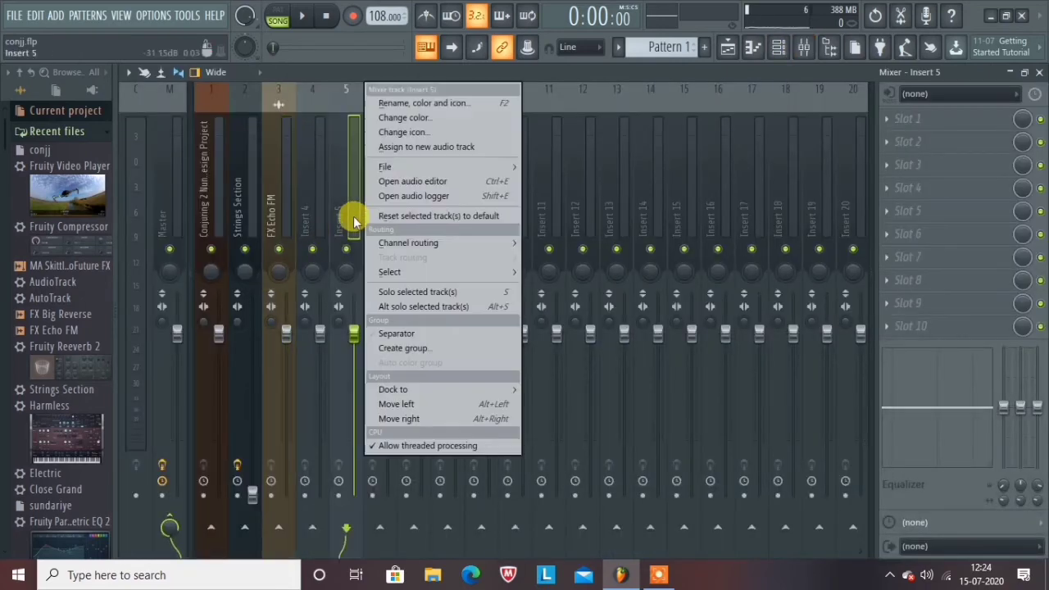
mouse_move(470, 240)
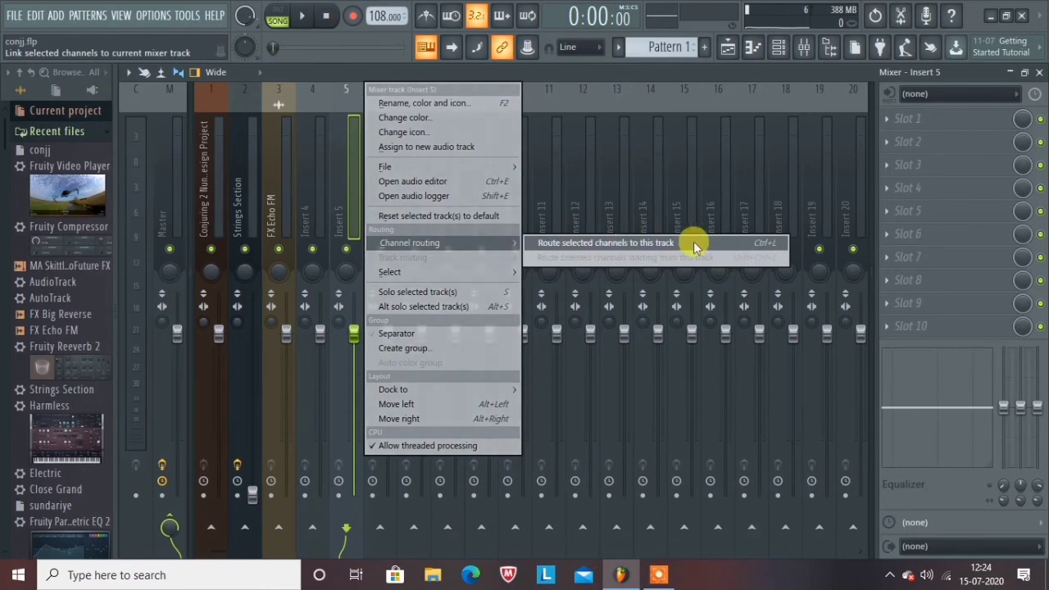
click(330, 66)
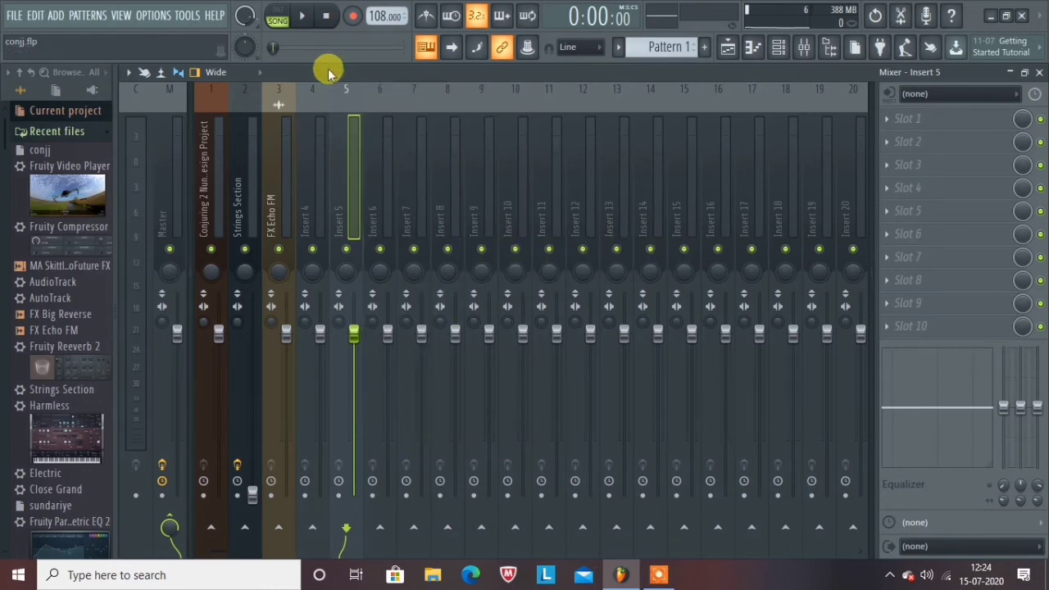
Create an automation clip for the Strings Section mixer track's volume and show the new clip on Track 5 of the playlist.
click(252, 224)
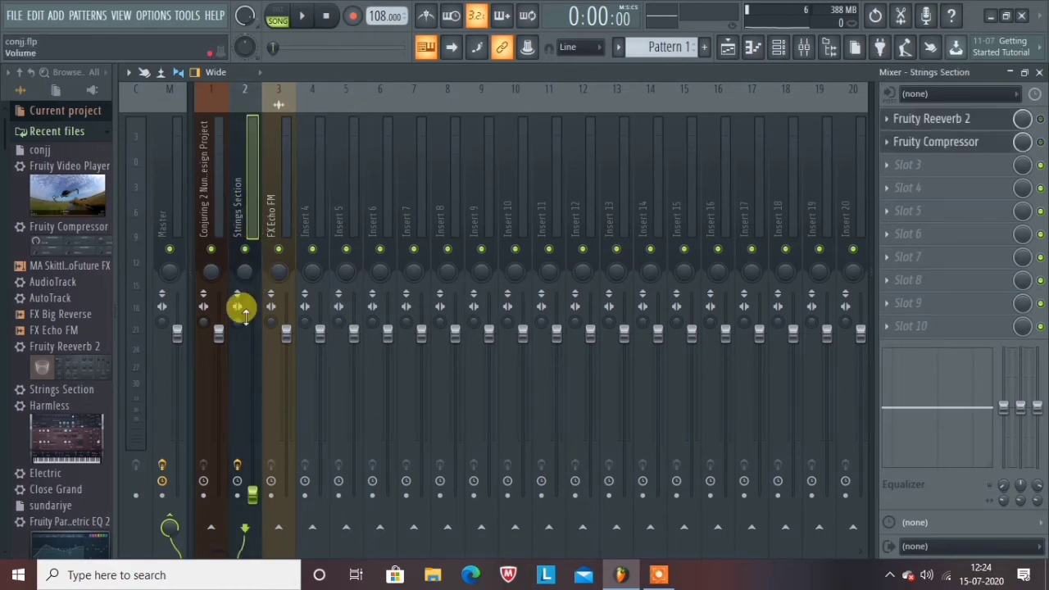
right_click(253, 499)
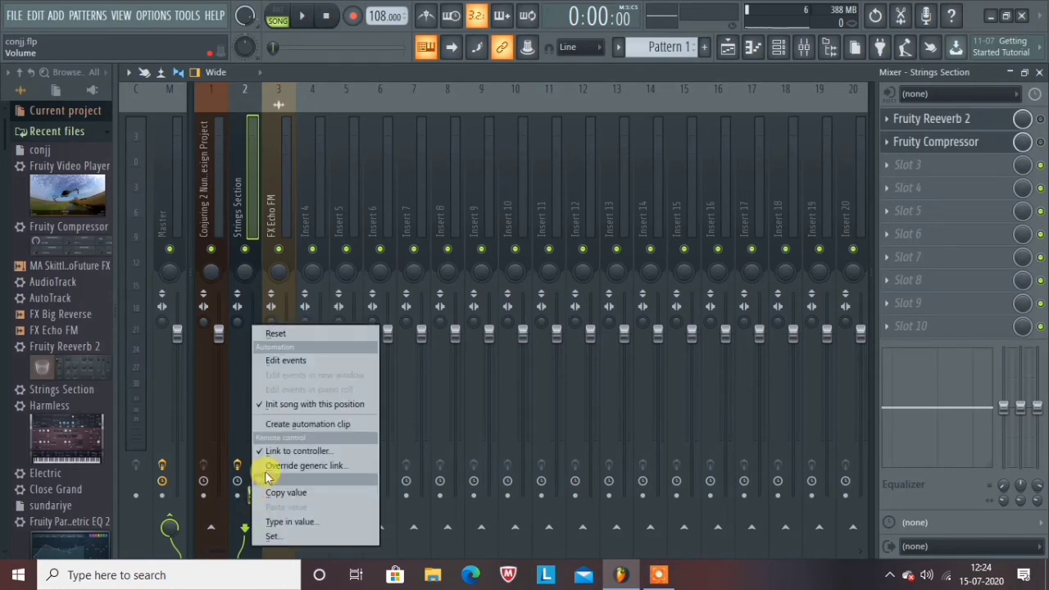
click(351, 427)
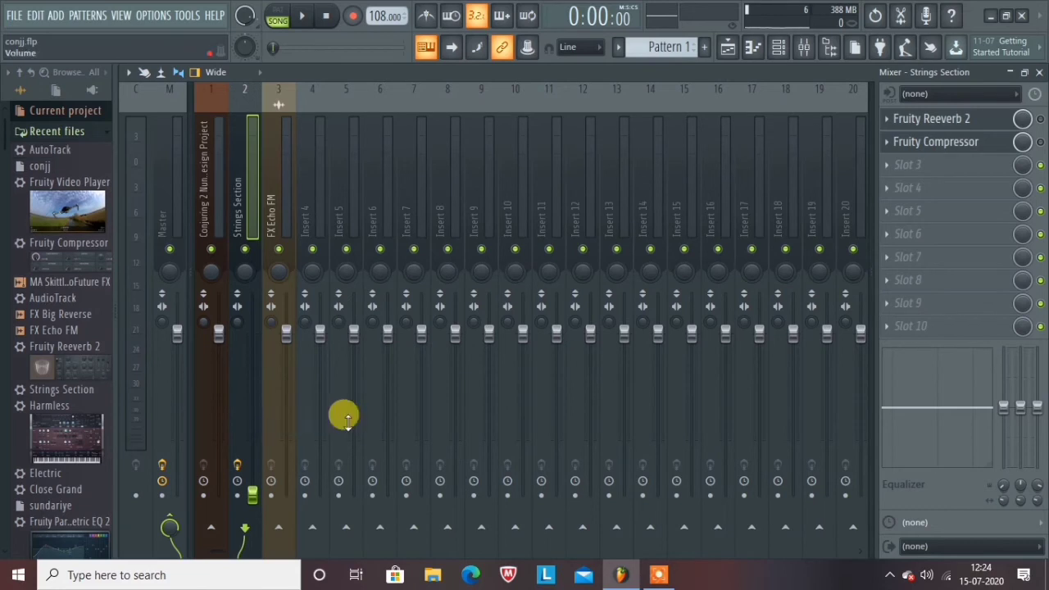
click(729, 49)
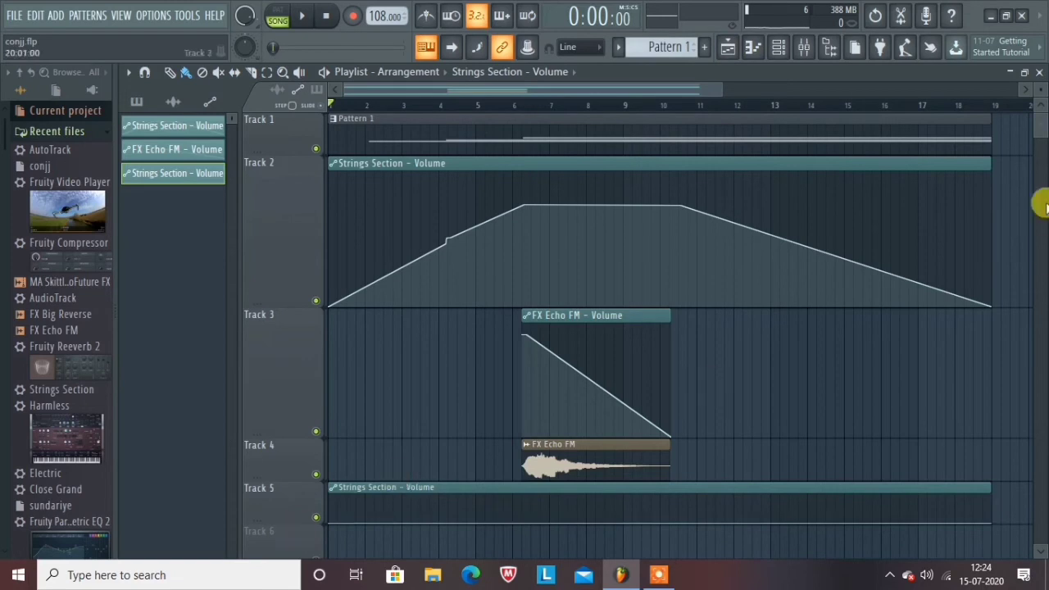
mouse_move(1037, 123)
mouse_down()
mouse_move(1037, 136)
mouse_move(1039, 123)
mouse_up()
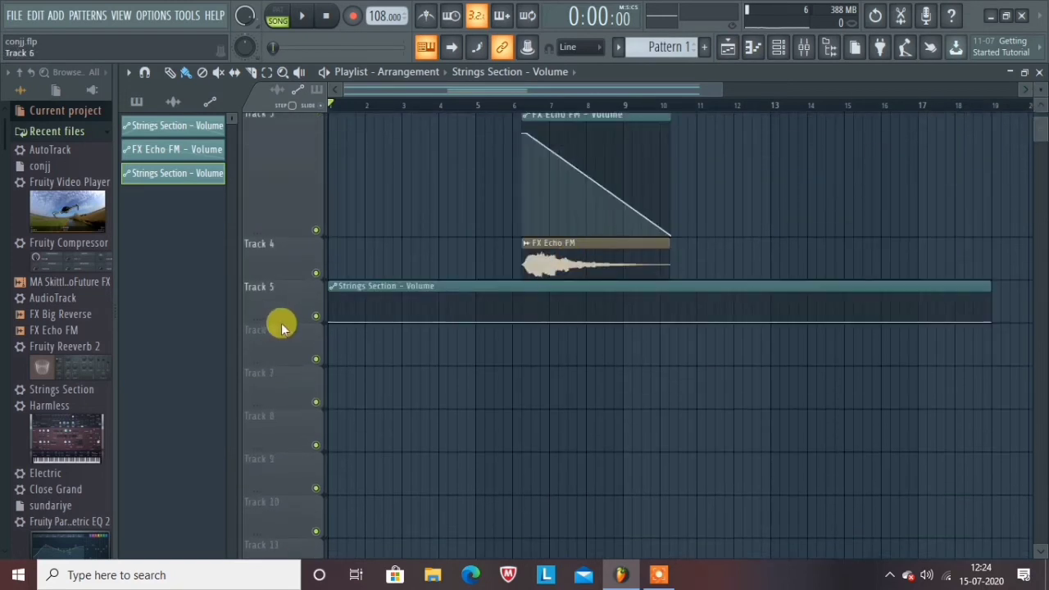
Enlarge Track 5 and move the Strings Section volume clip's start and end points, making the volume fall from near maximum to mid level.
drag(287, 319, 333, 385)
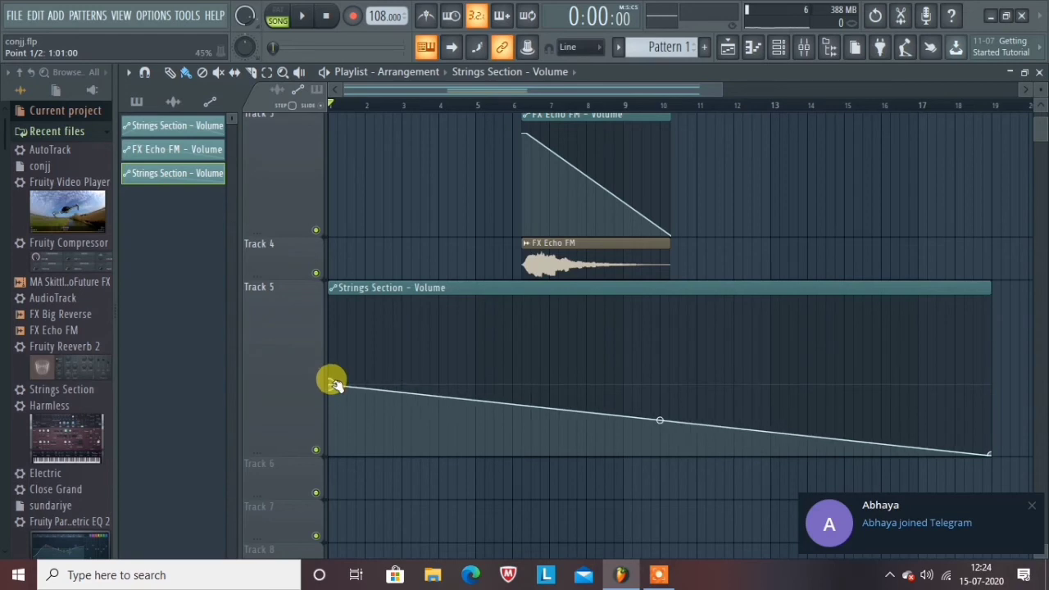
drag(996, 455, 1002, 384)
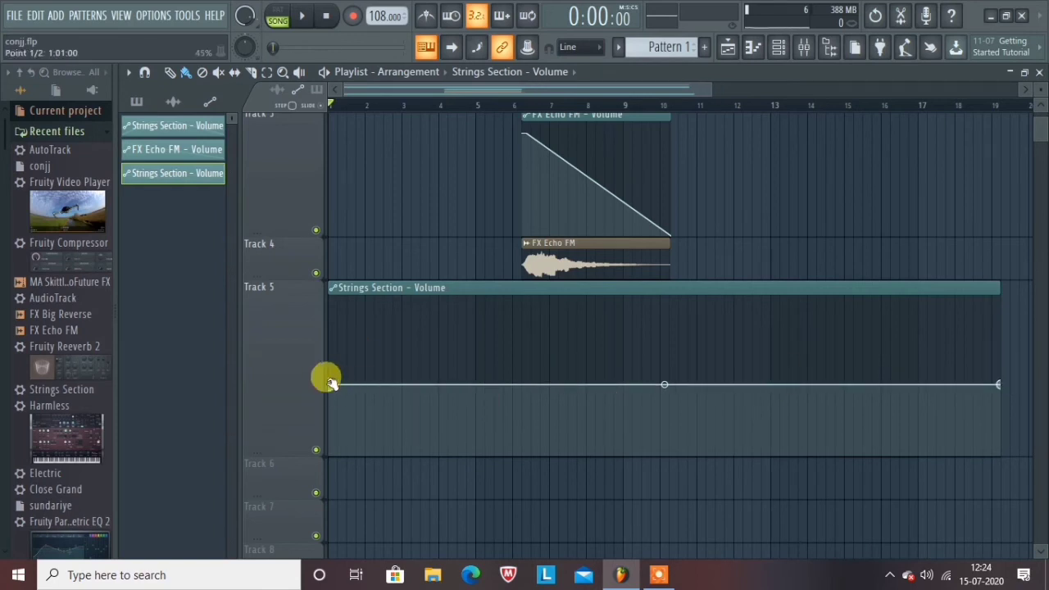
drag(331, 382, 323, 296)
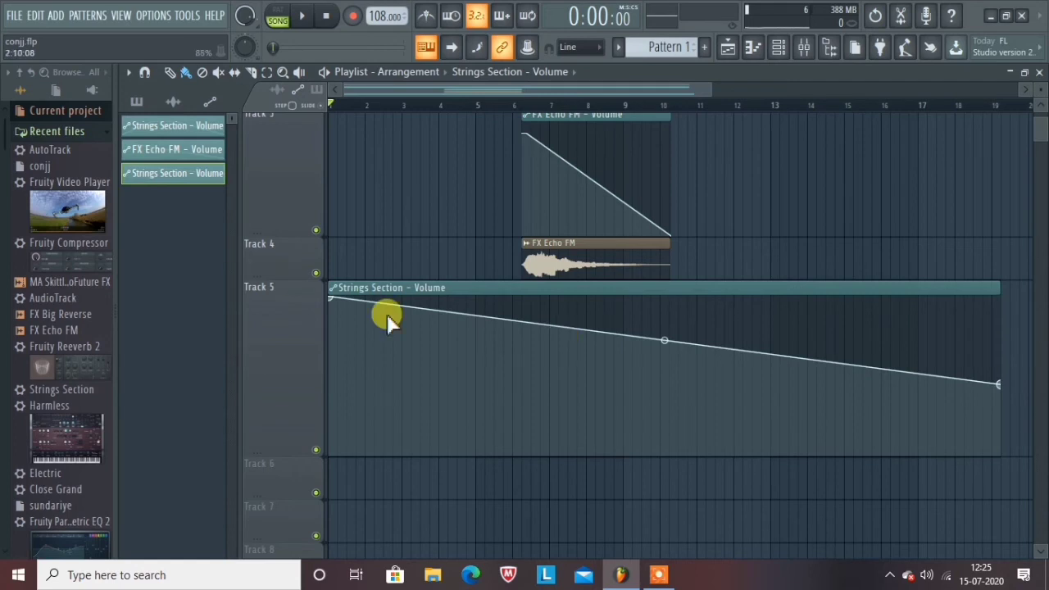
Delete the Strings Section volume automation clip from Track 5.
click(385, 287)
key(Delete)
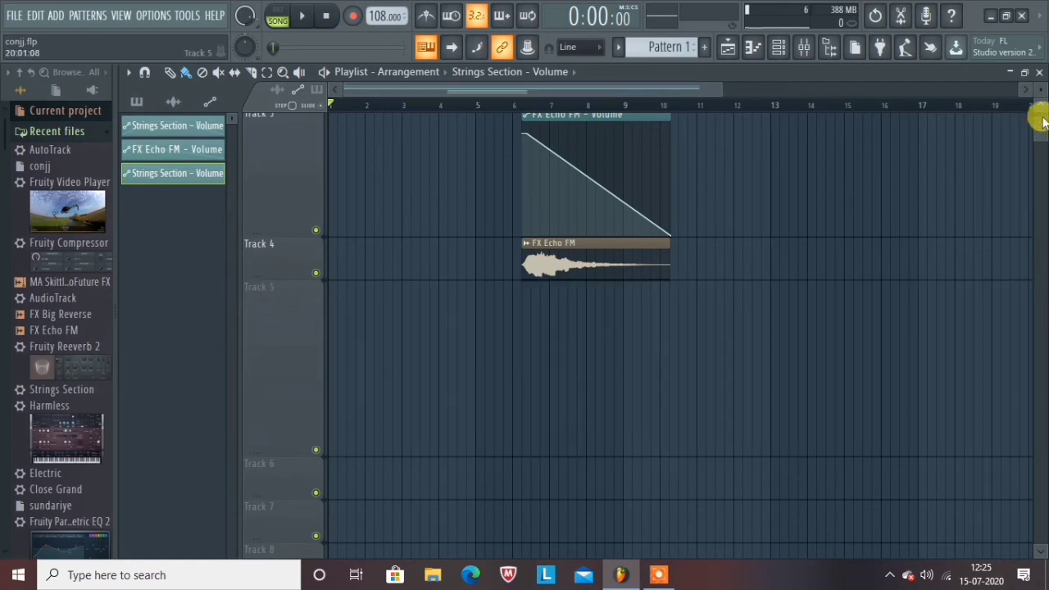
Play the song while raising the first point of the Strings Section volume automation on Track 2 to near maximum, and stop playback.
scroll(1039, 118, up, 2)
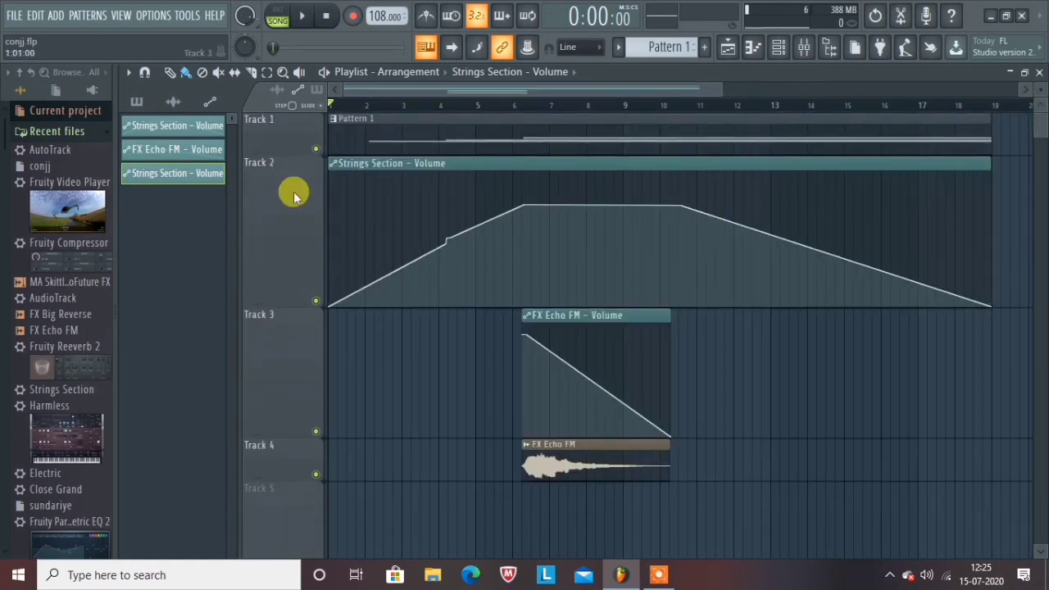
click(302, 18)
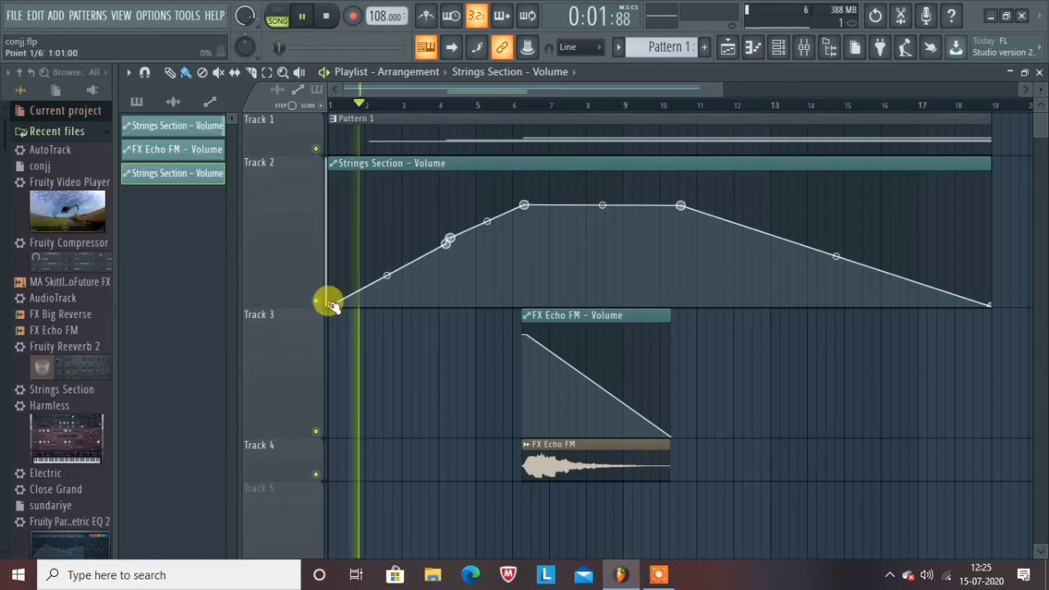
drag(331, 305, 291, 173)
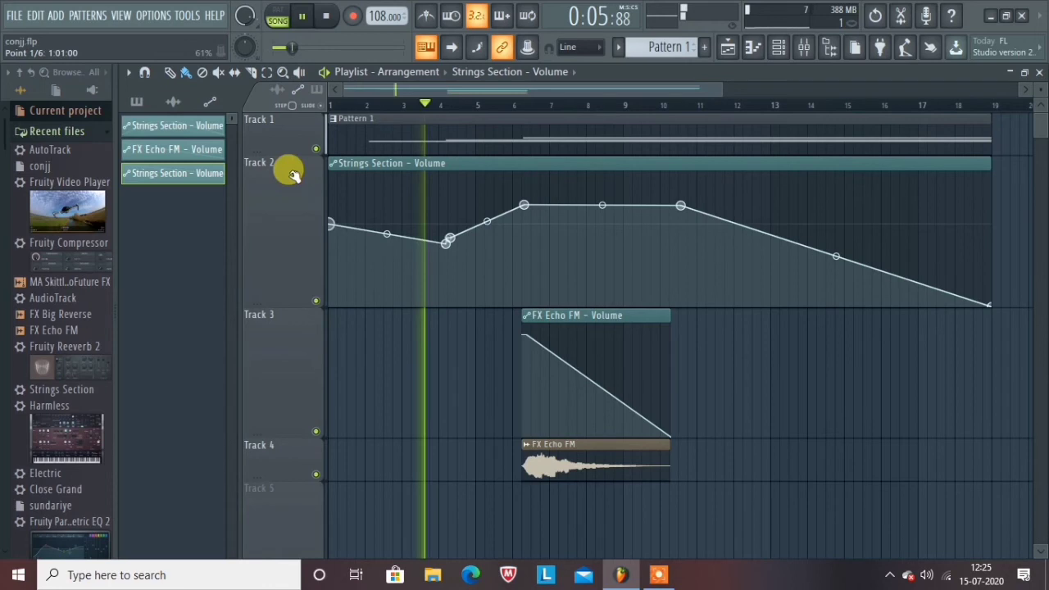
click(305, 18)
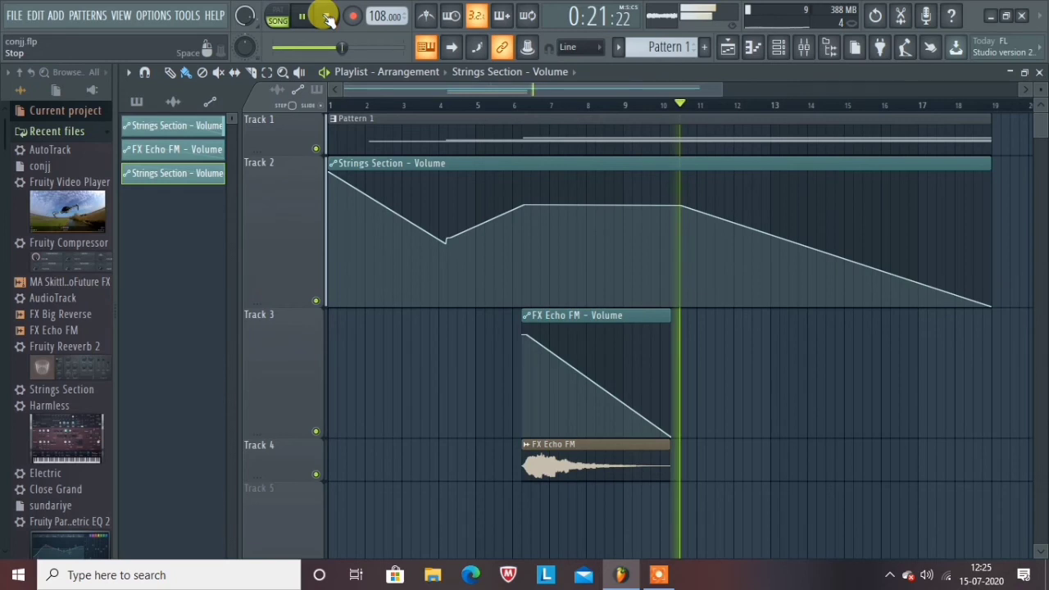
click(328, 18)
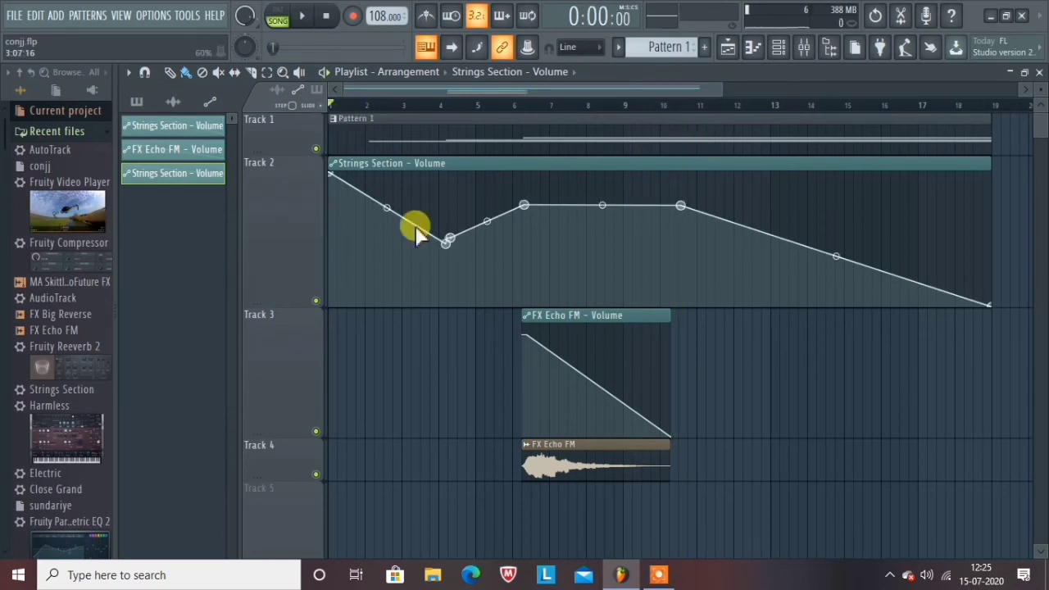
Collapse the recent files in the browser and expand the SFX folder under Packs.
click(89, 93)
click(22, 92)
click(27, 92)
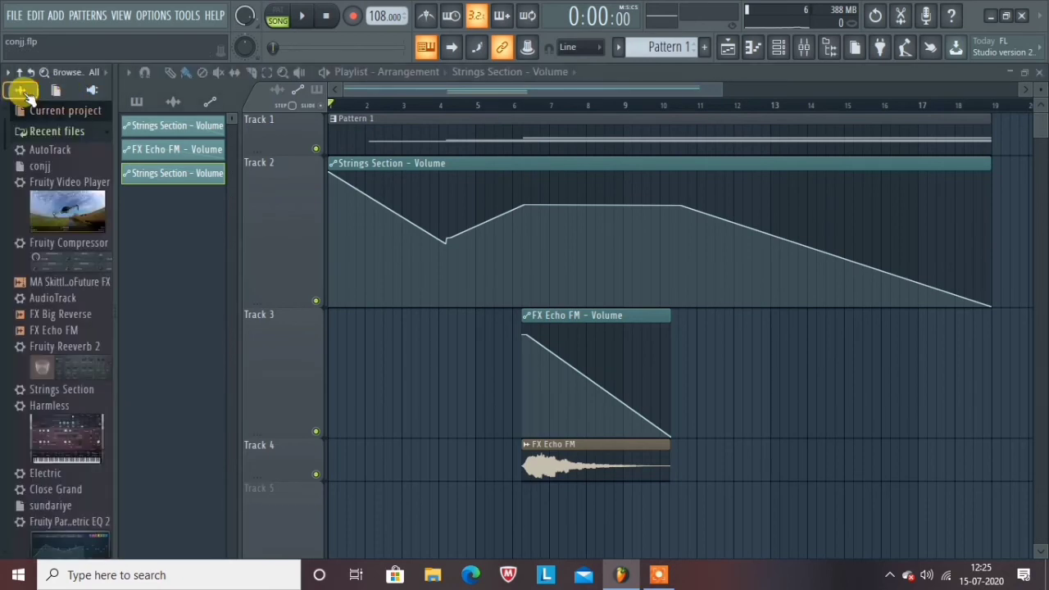
click(75, 131)
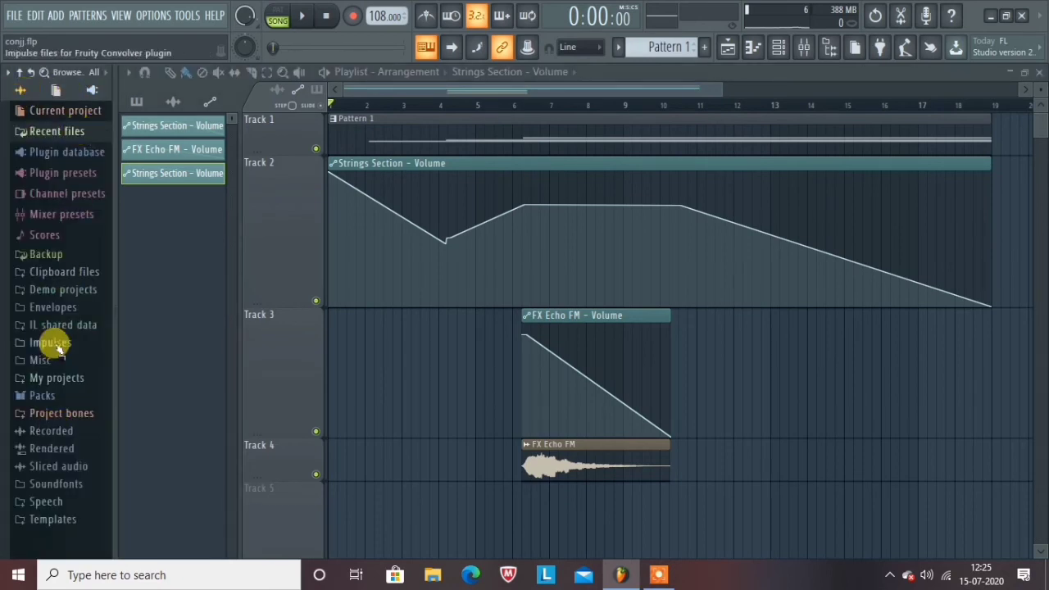
click(41, 396)
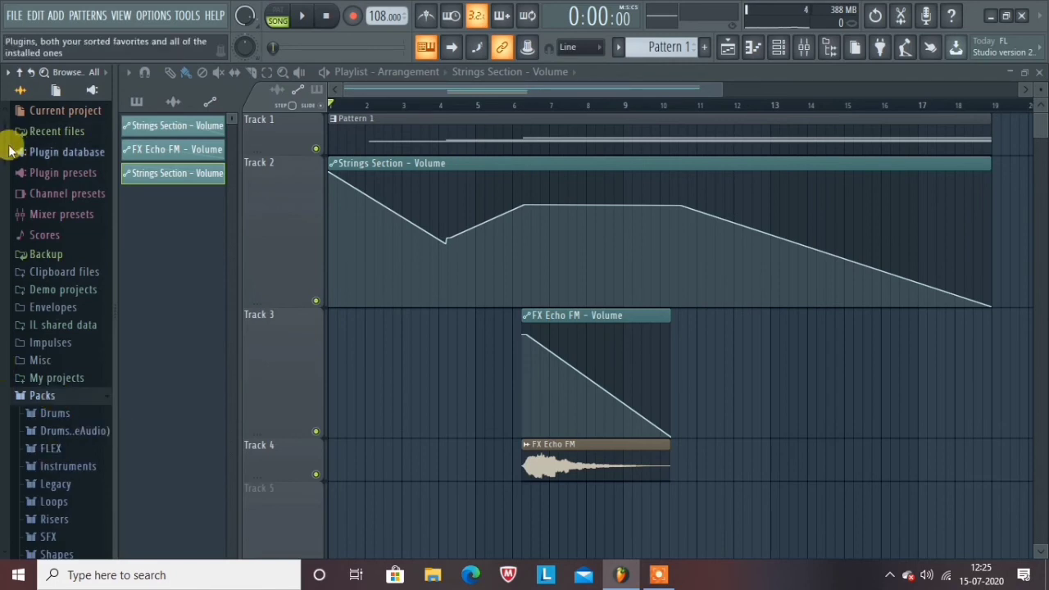
drag(5, 146, 2, 480)
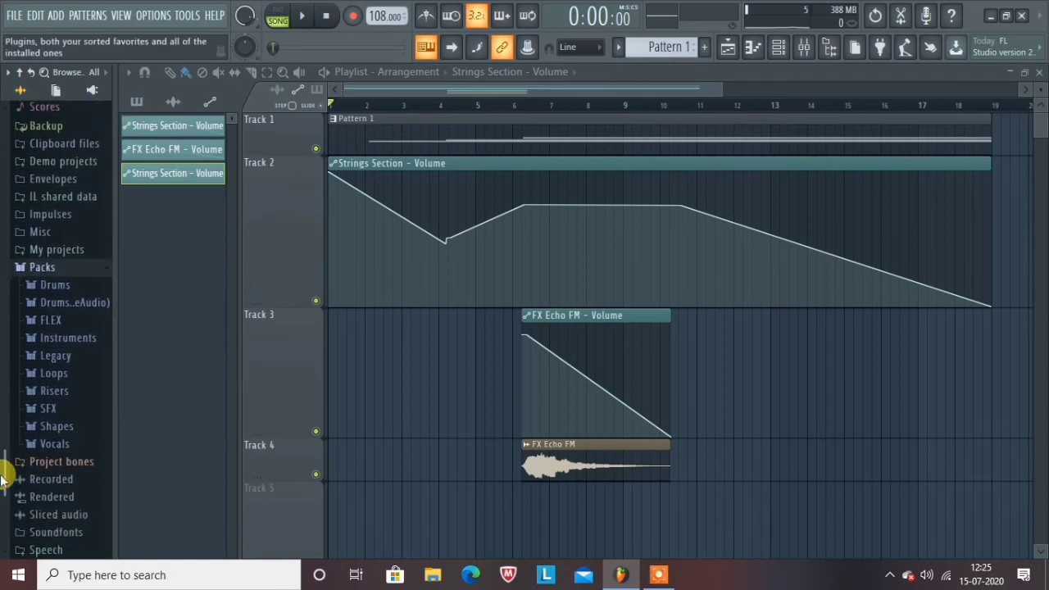
click(45, 408)
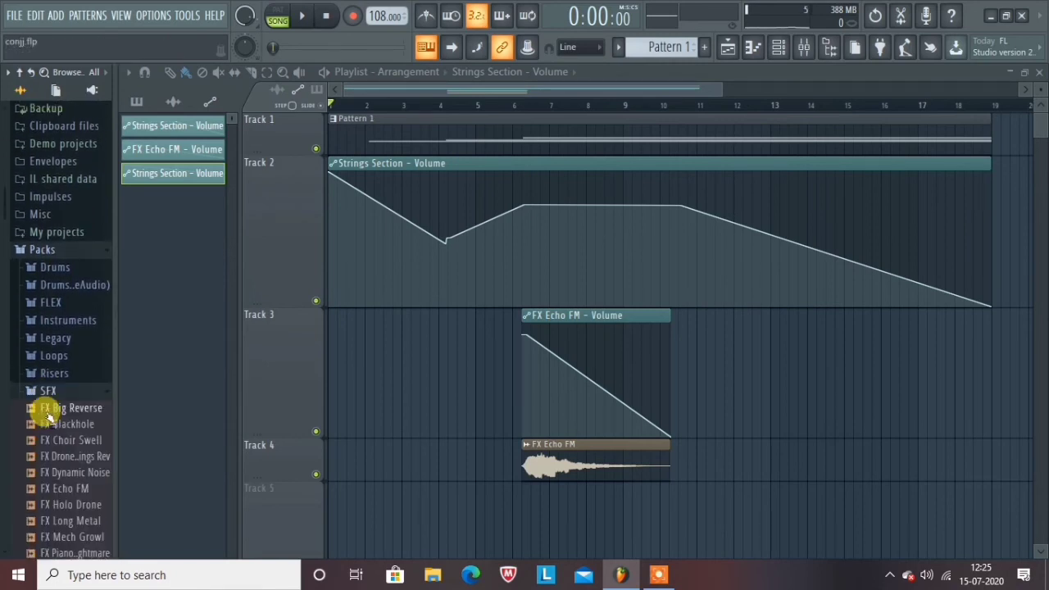
Audition the FX Blackhole, FX Choir Swell and FX Echo FM samples.
click(64, 427)
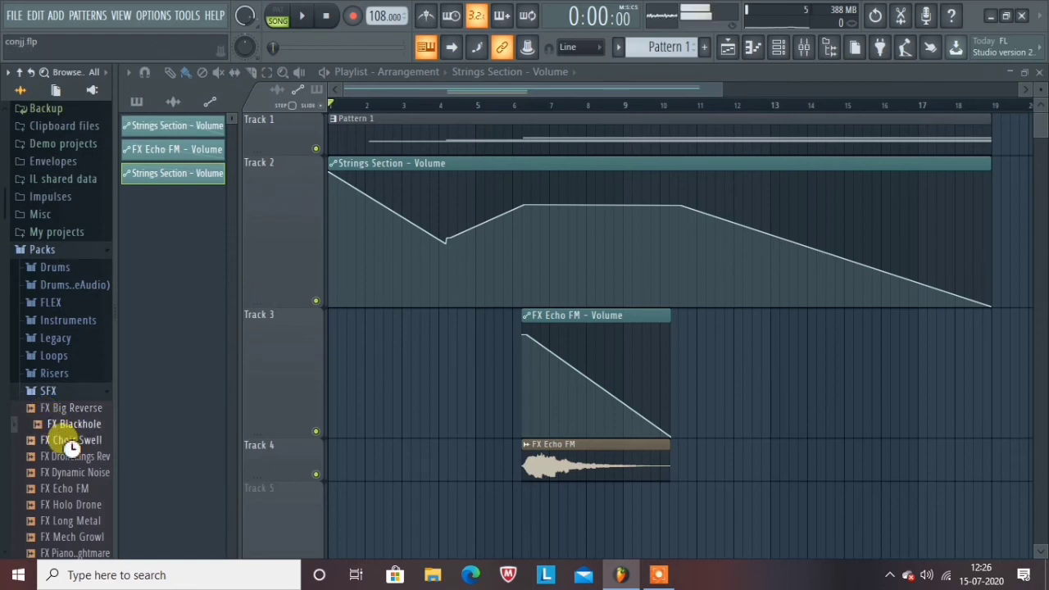
click(69, 441)
click(79, 489)
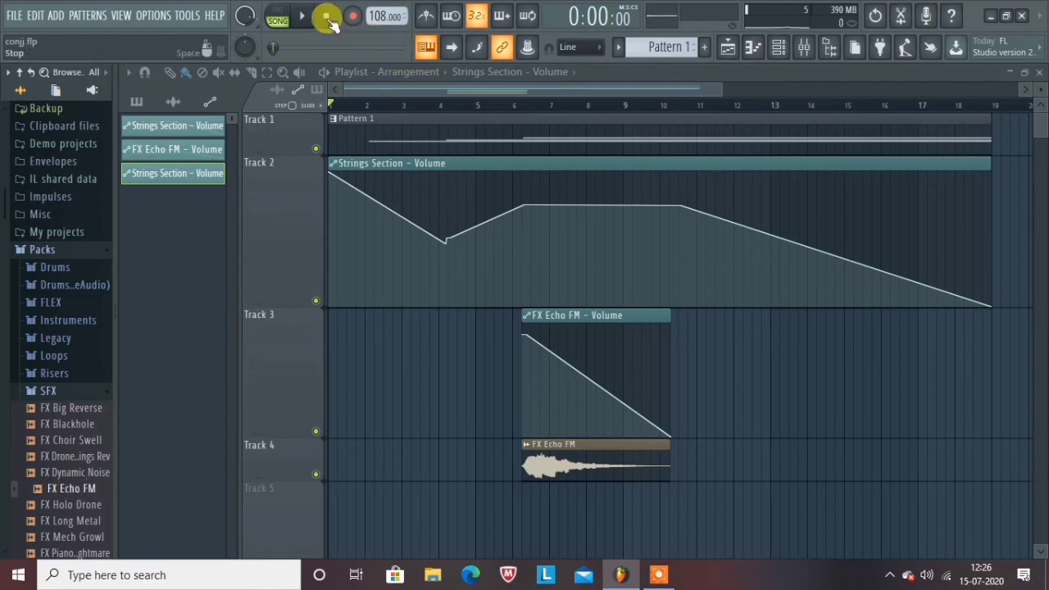
Open the sample settings of the FX Echo FM clip on Track 4 and preview the sample at lowered and raised channel pitch.
double_click(547, 457)
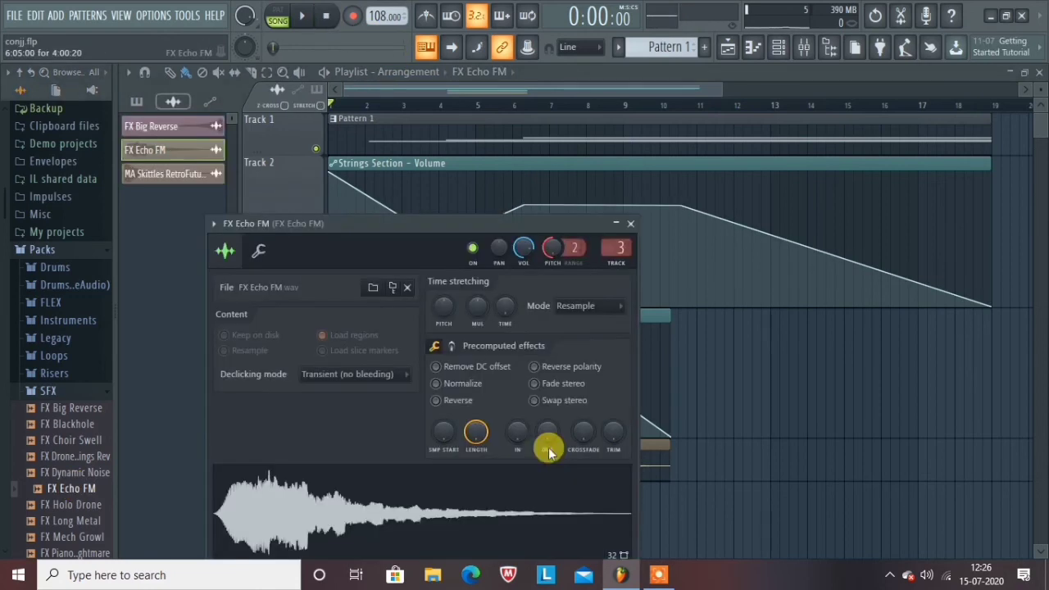
mouse_move(553, 247)
mouse_down()
mouse_move(553, 275)
mouse_move(553, 246)
mouse_up()
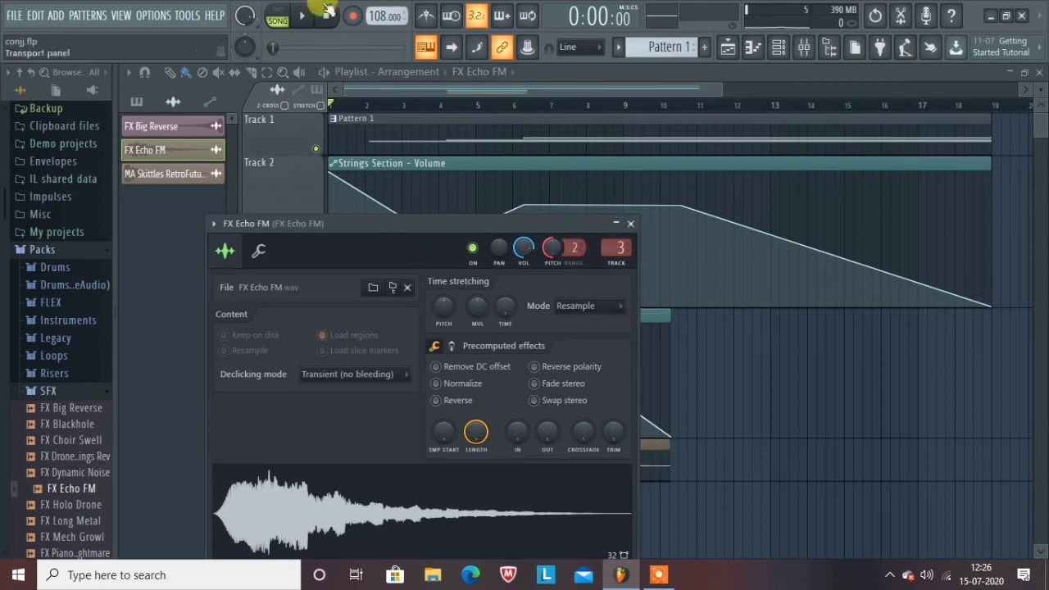
click(278, 513)
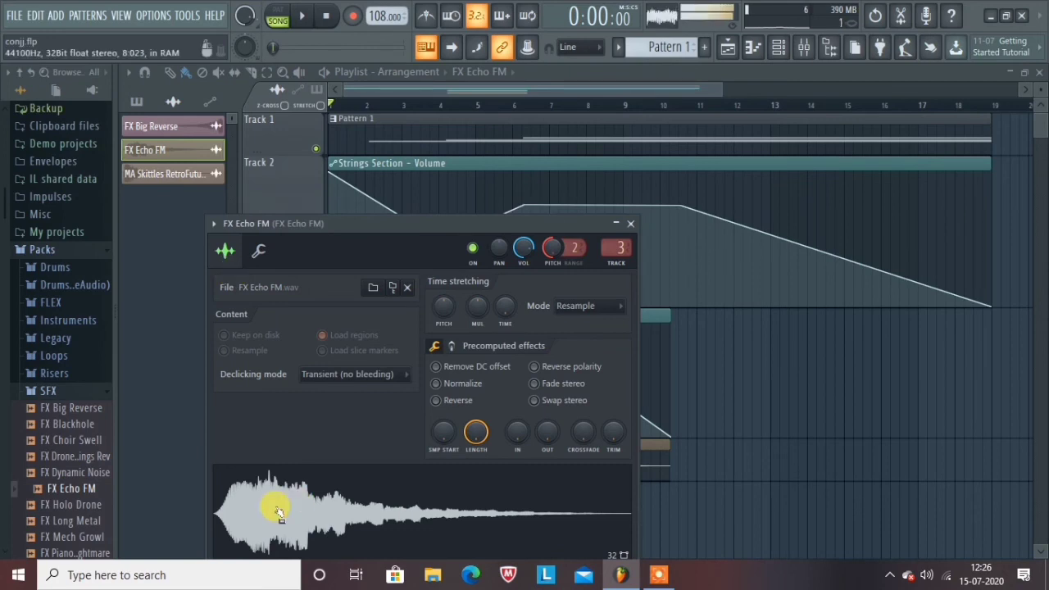
drag(551, 268, 551, 263)
click(295, 500)
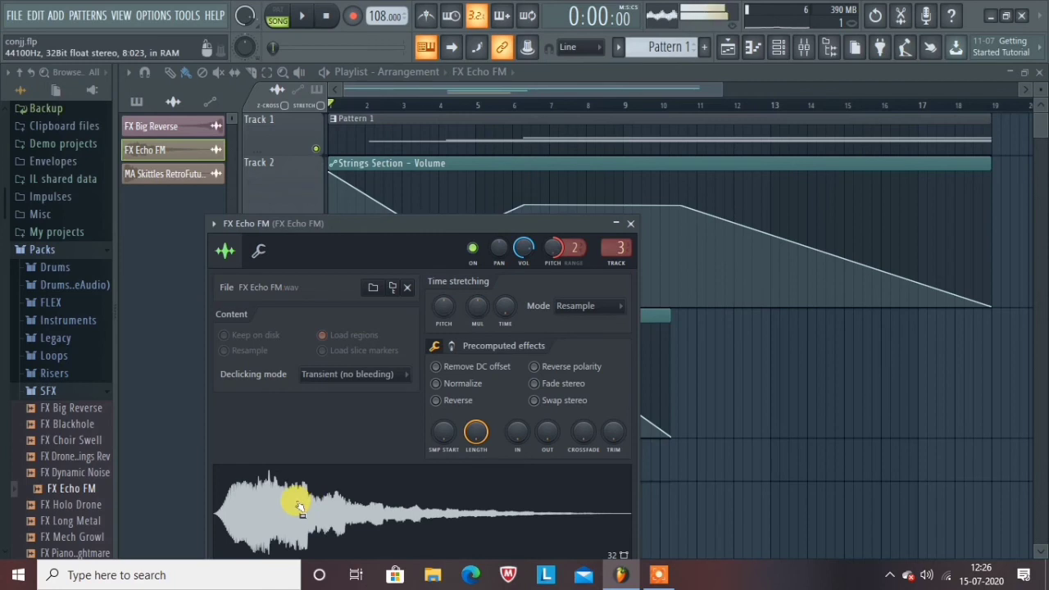
Preview FX Echo FM at 0 cents, lower its channel pitch and preview it again, stop the sound, and return to the playlist.
drag(549, 255, 552, 249)
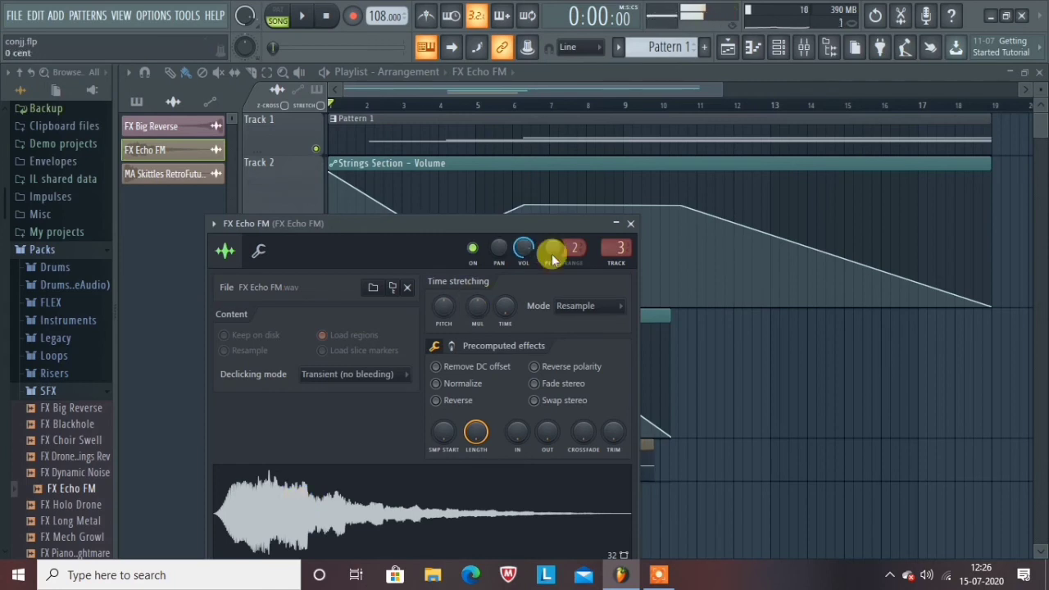
click(256, 524)
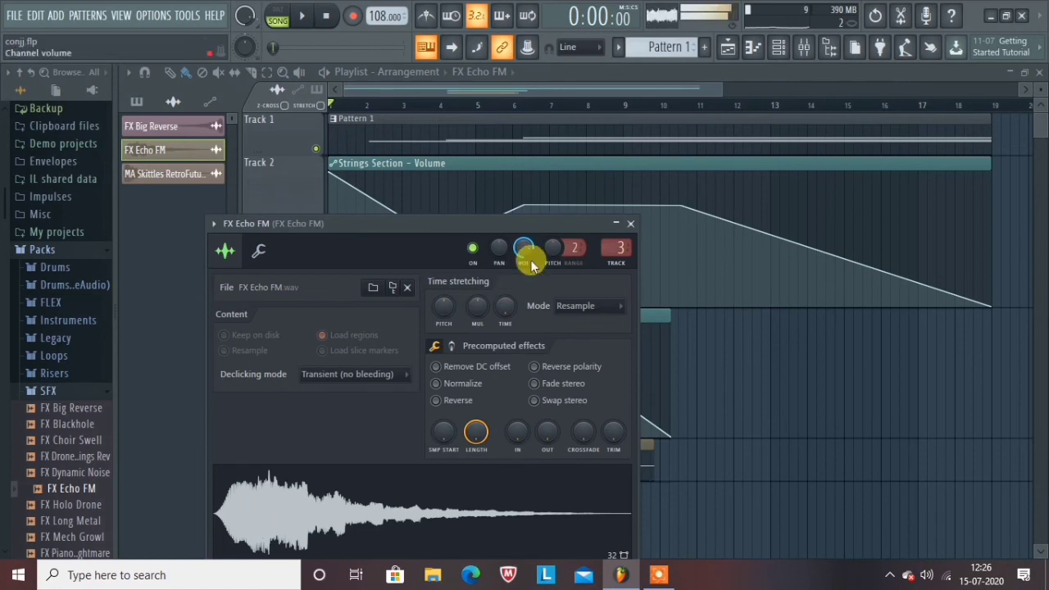
drag(553, 249, 552, 243)
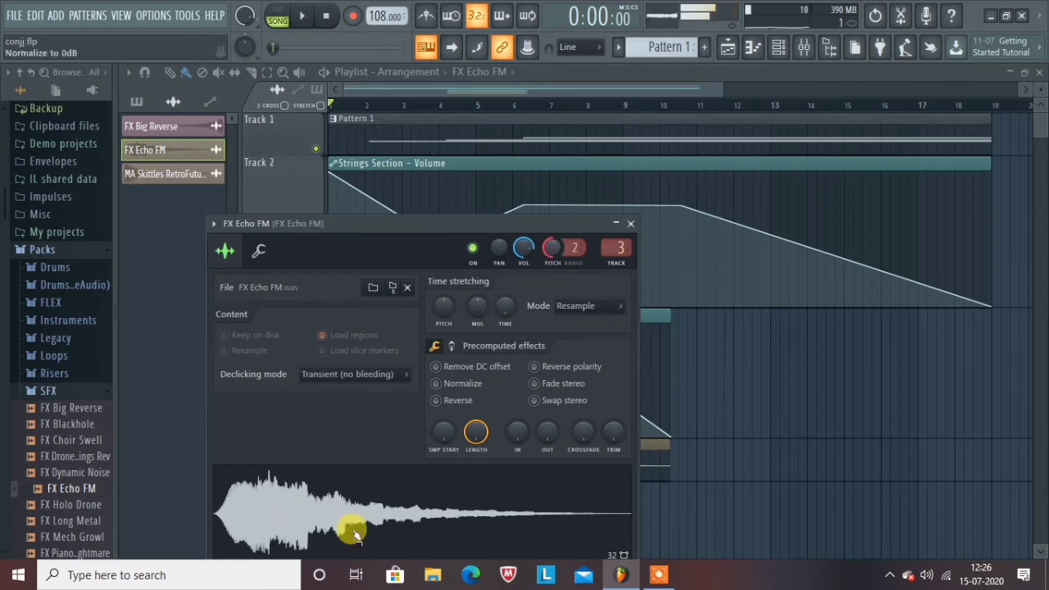
click(283, 505)
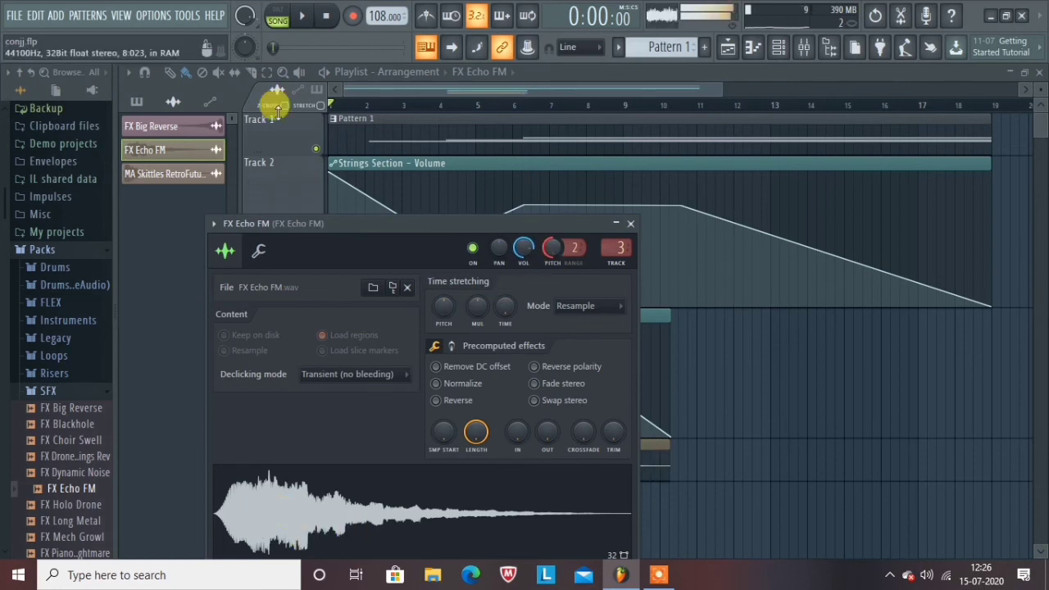
click(327, 16)
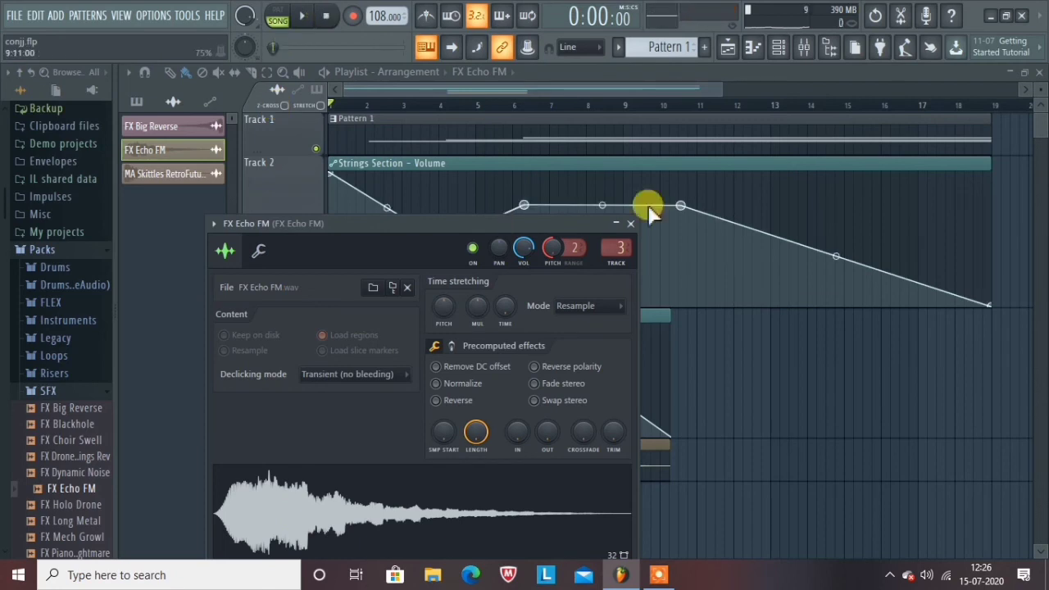
click(744, 89)
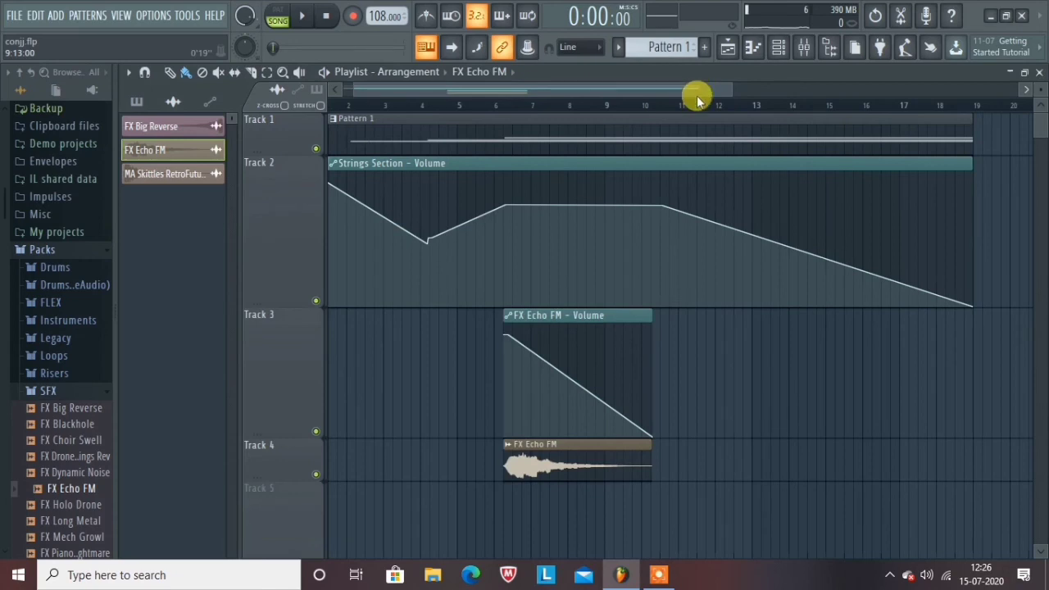
scroll(599, 82, left, 1)
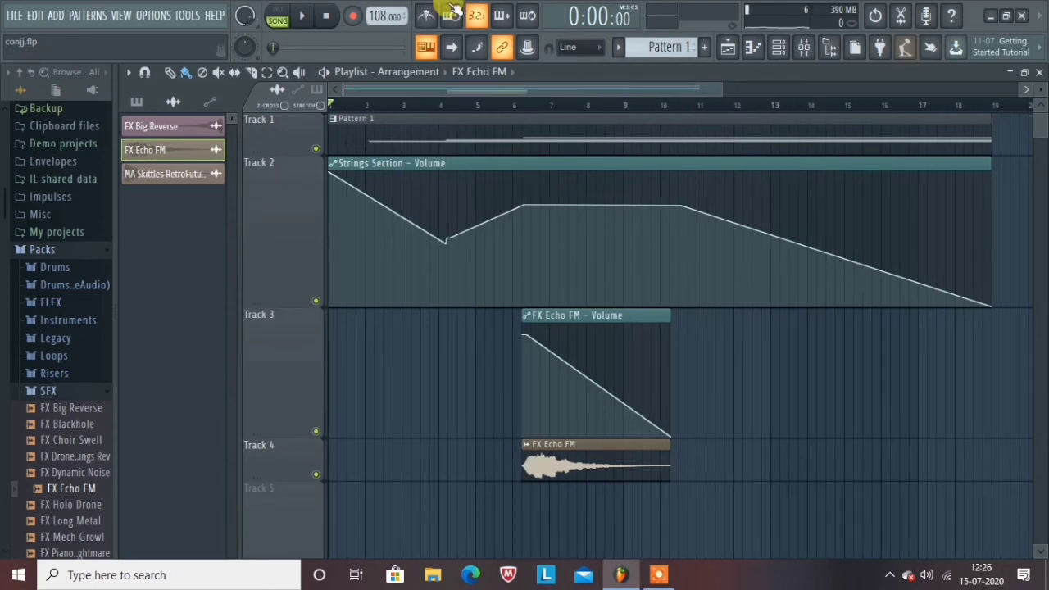
Minimize the project, play the video 720_30_6.46_Jul152020_02.mp4 from the desktop in VLC media player, and close the player.
click(991, 16)
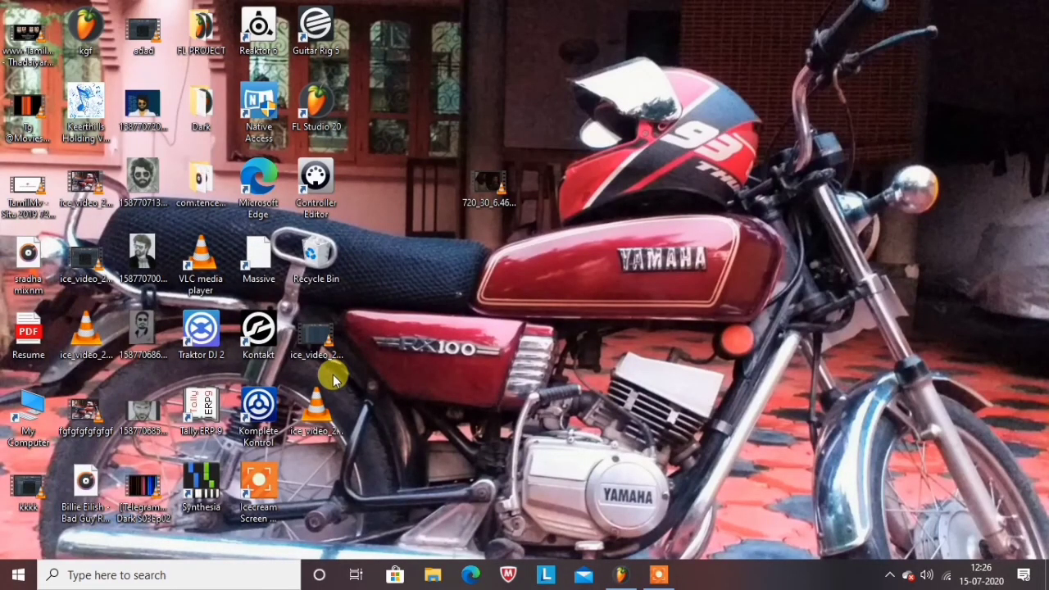
double_click(486, 187)
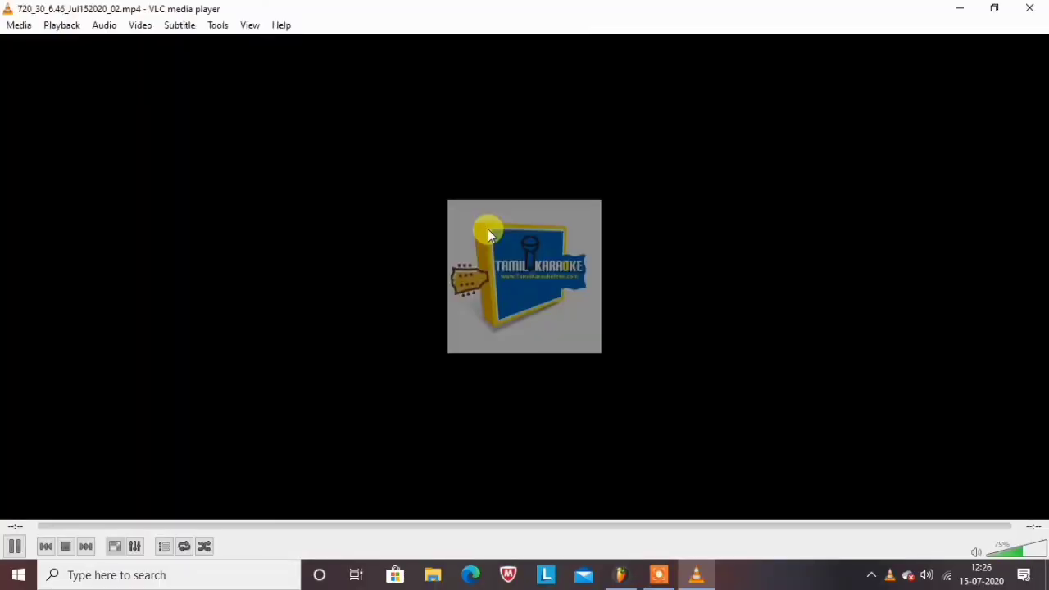
double_click(491, 238)
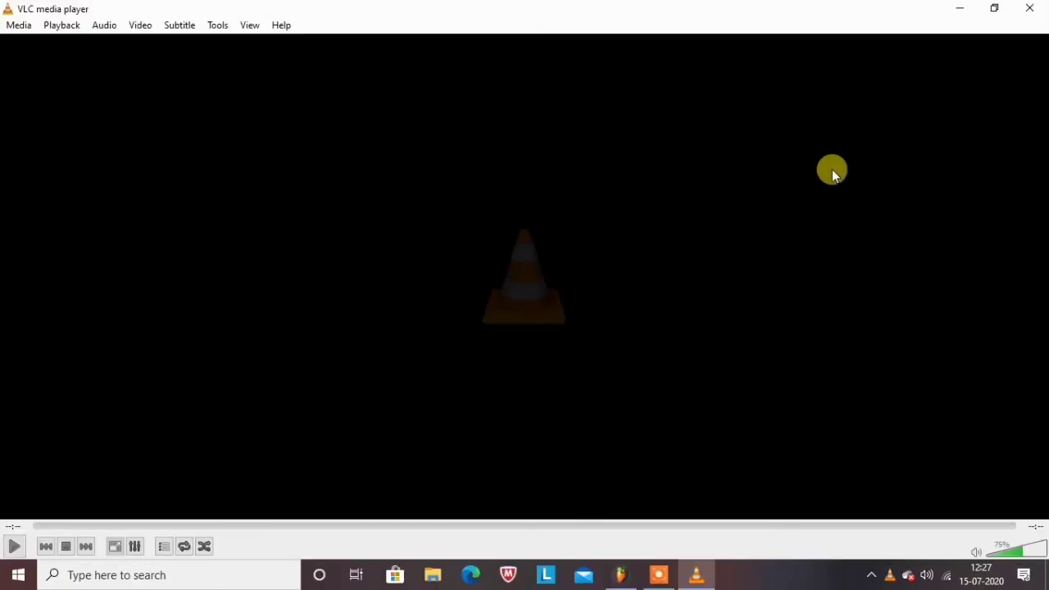
click(1031, 8)
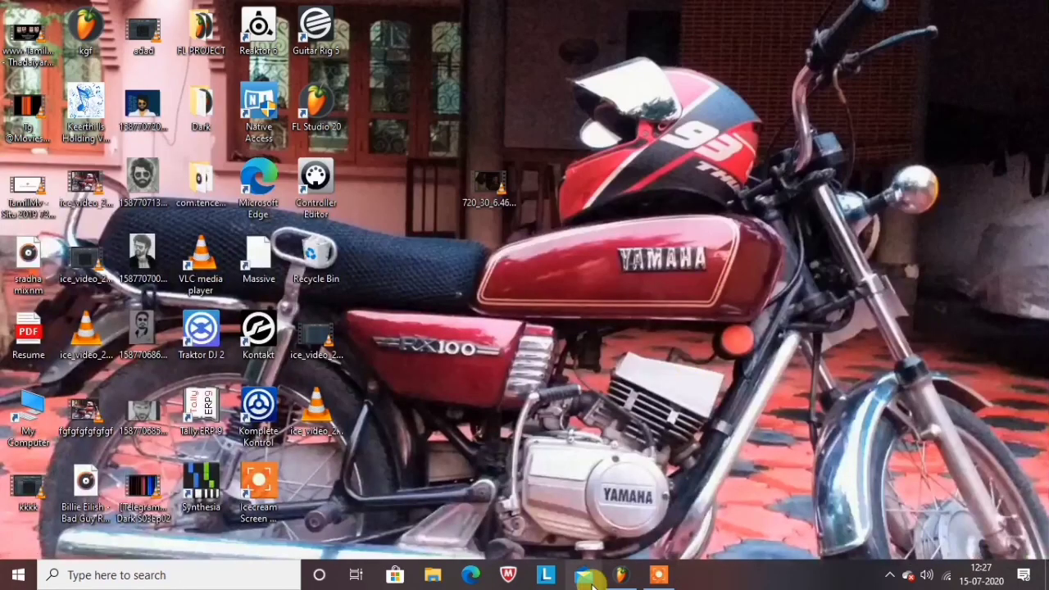
Return to FL Studio and close it without saving the changes to conjj.flp.
click(625, 571)
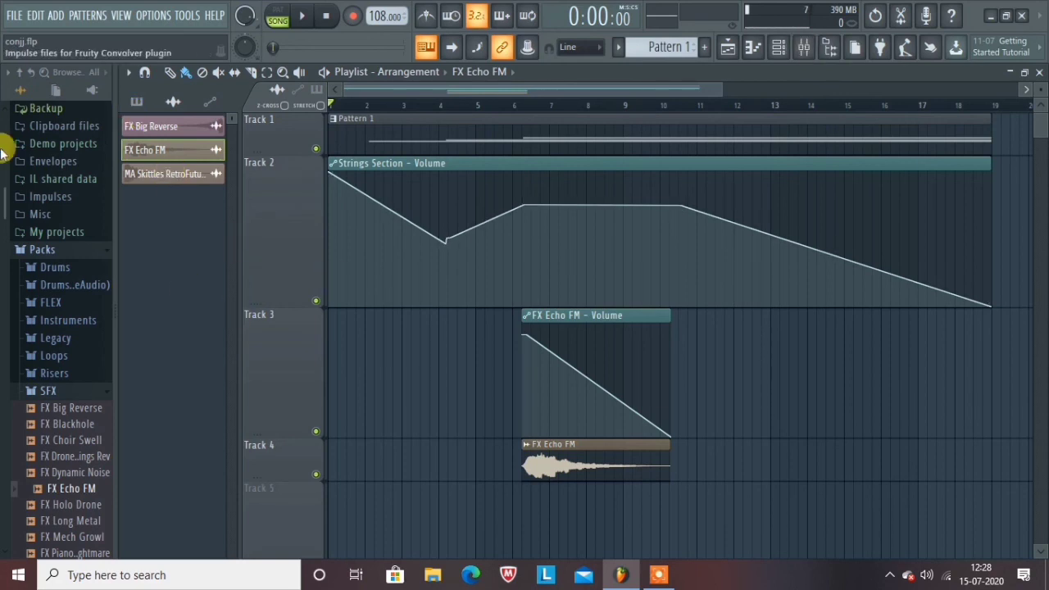
click(1026, 16)
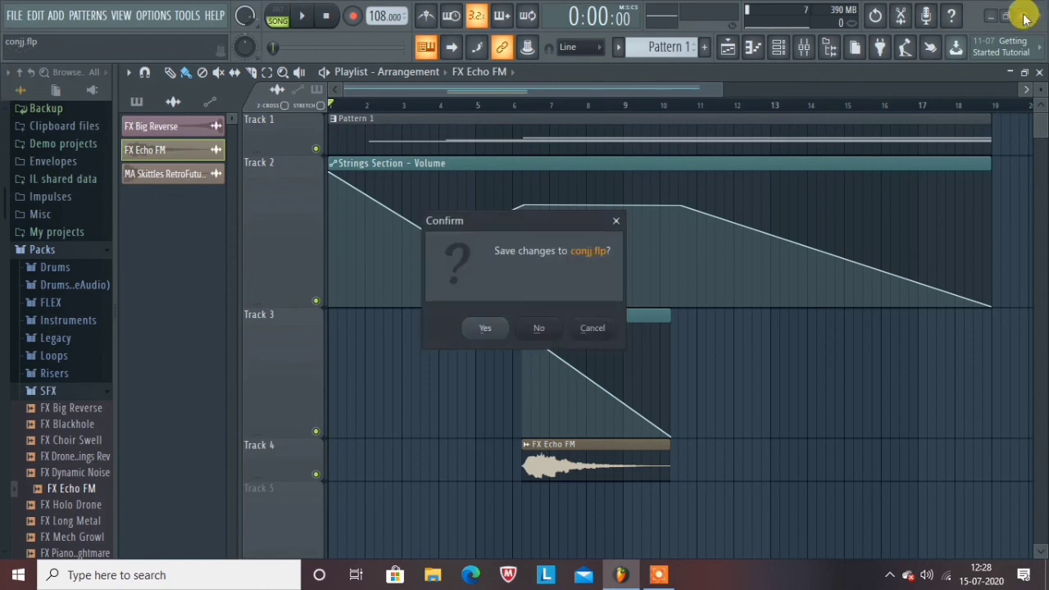
click(543, 327)
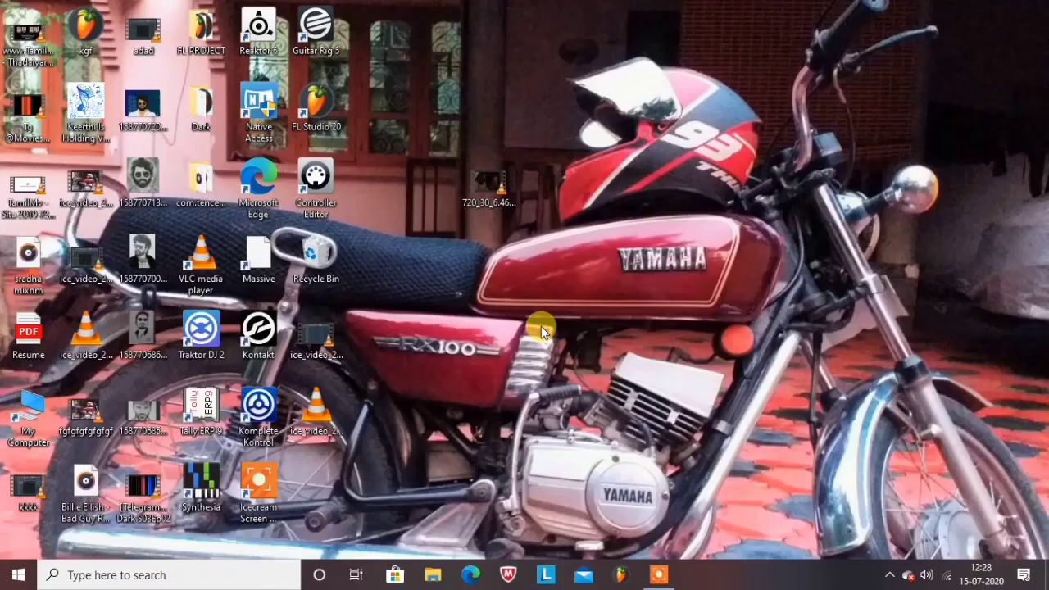